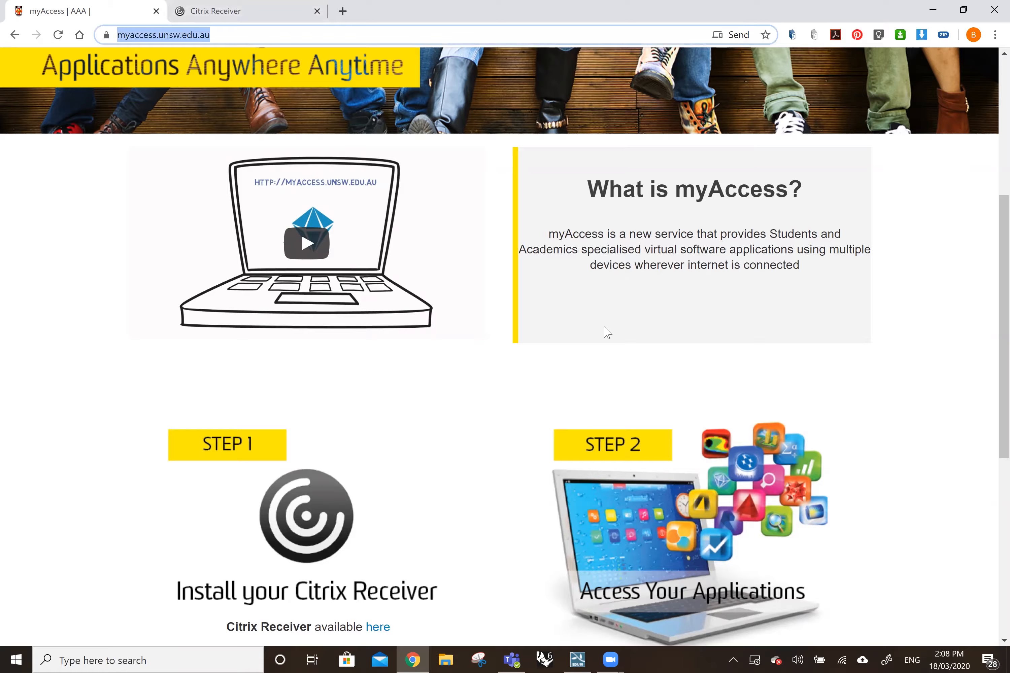
Open the Citrix Receiver portal from Step 1 of the myAccess page and accept the welcome notice.
scroll(387, 263, up, 3)
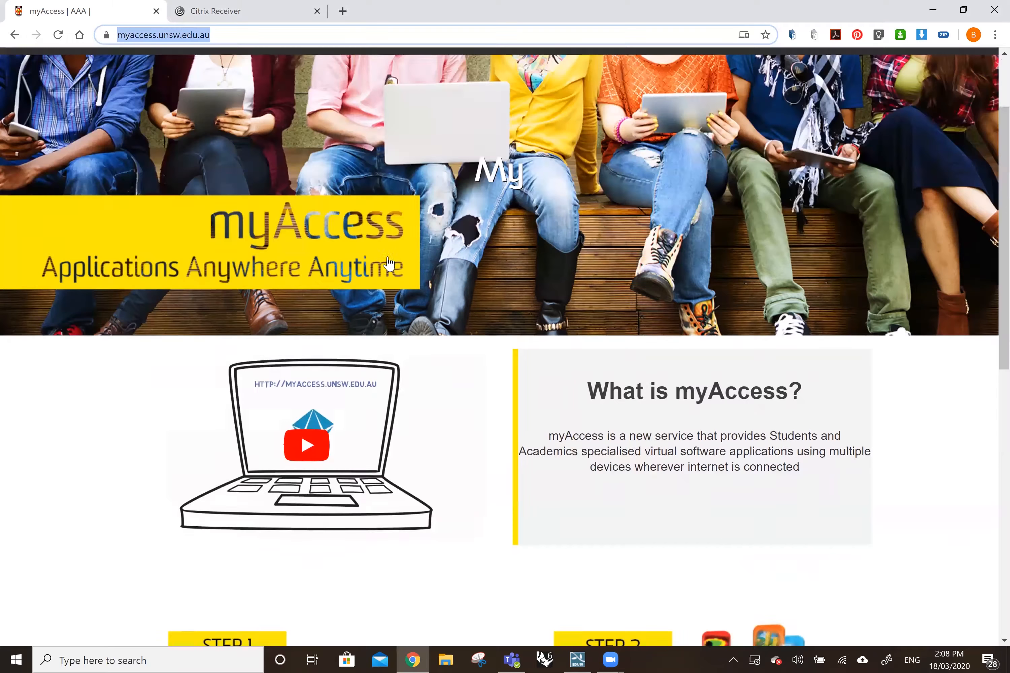
scroll(389, 262, down, 4)
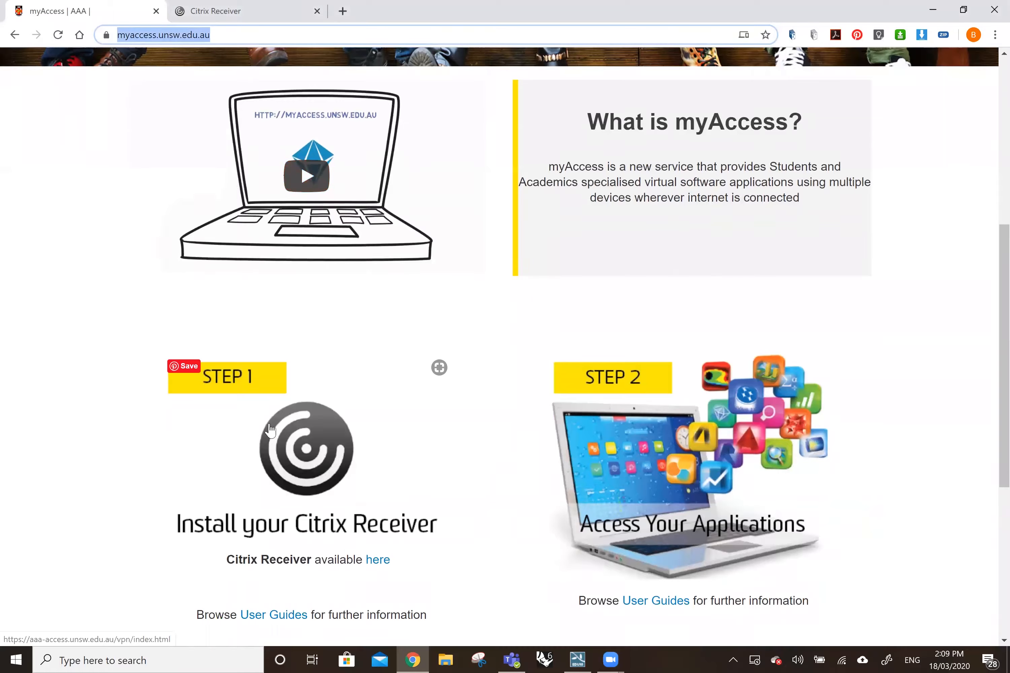
click(378, 560)
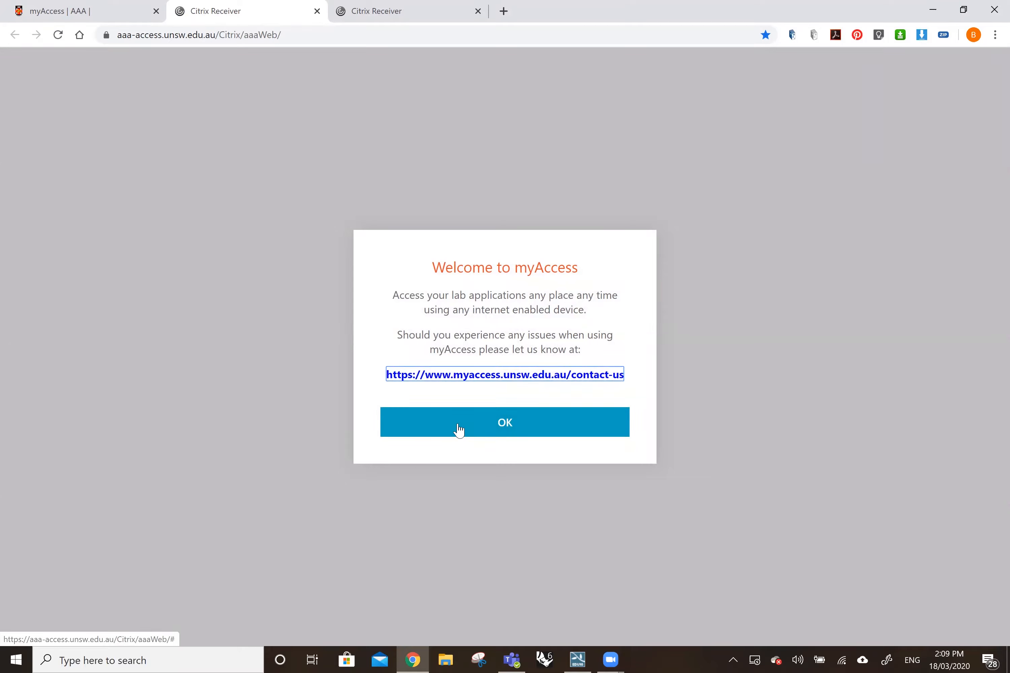
click(458, 430)
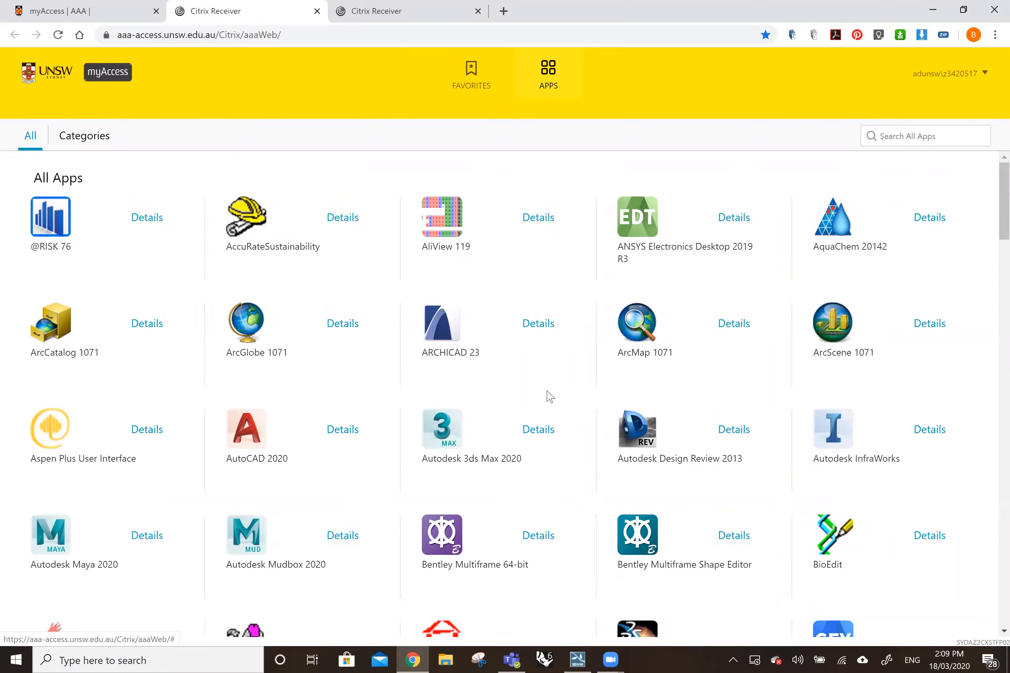
Try to launch Lumion 1002 Student from the full app list, and cancel the request to open the Citrix launcher.
scroll(548, 397, down, 8)
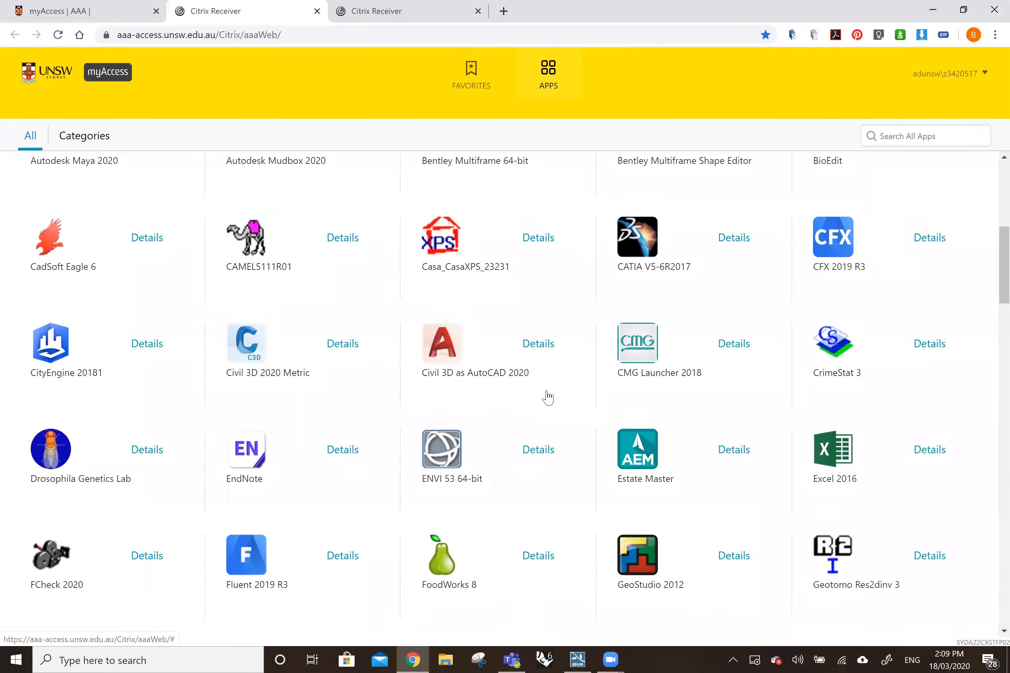
scroll(548, 397, down, 20)
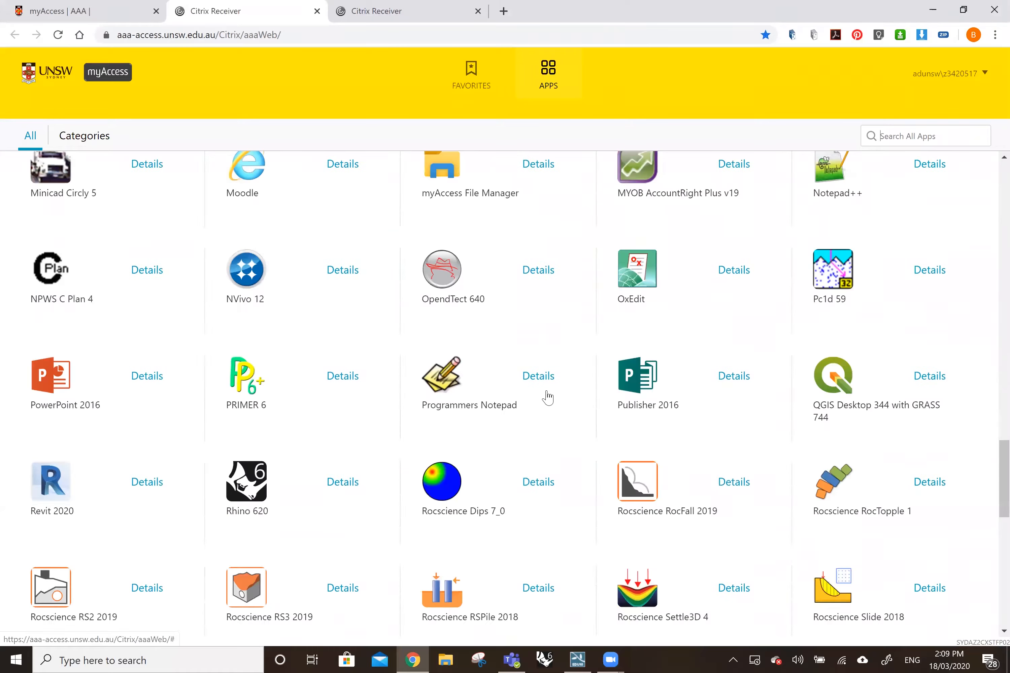
scroll(548, 397, down, 18)
scroll(548, 397, up, 7)
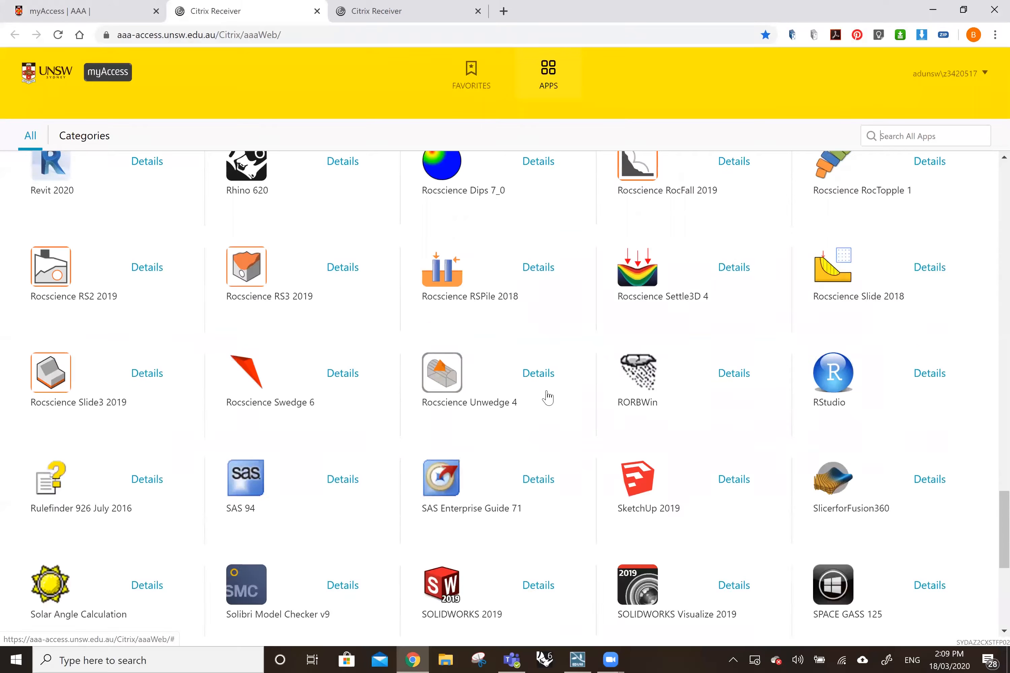
scroll(548, 396, up, 20)
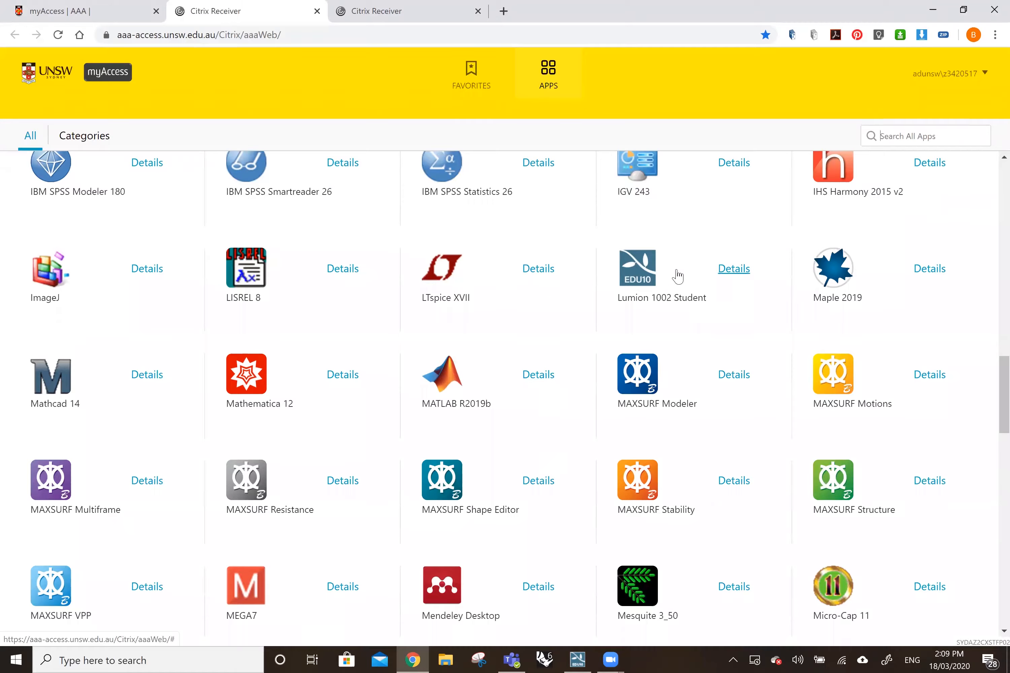
click(657, 287)
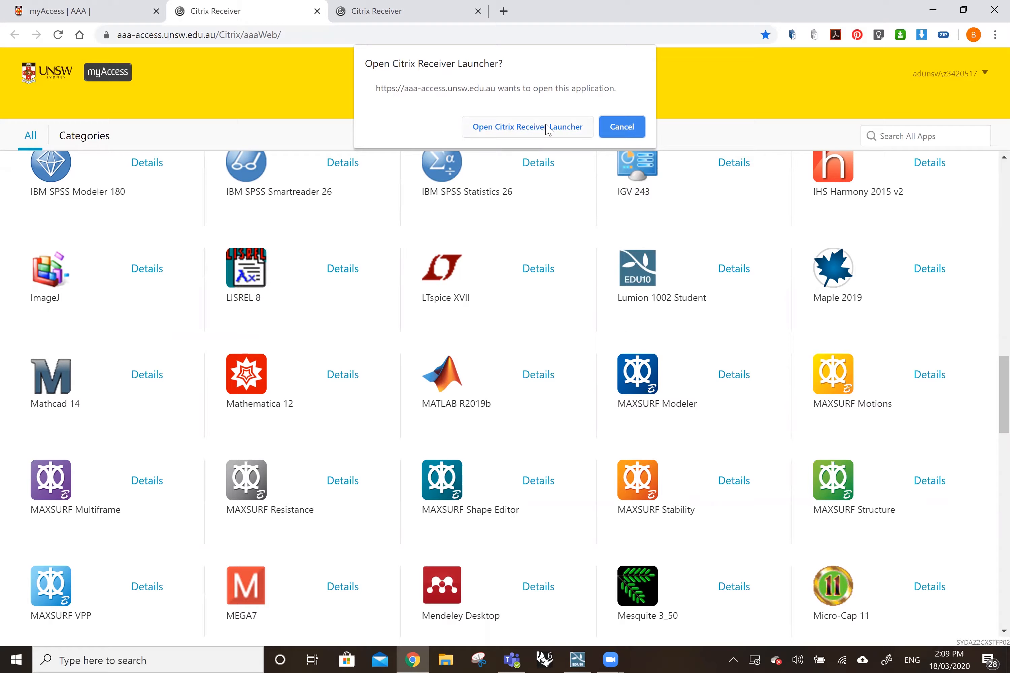
click(639, 129)
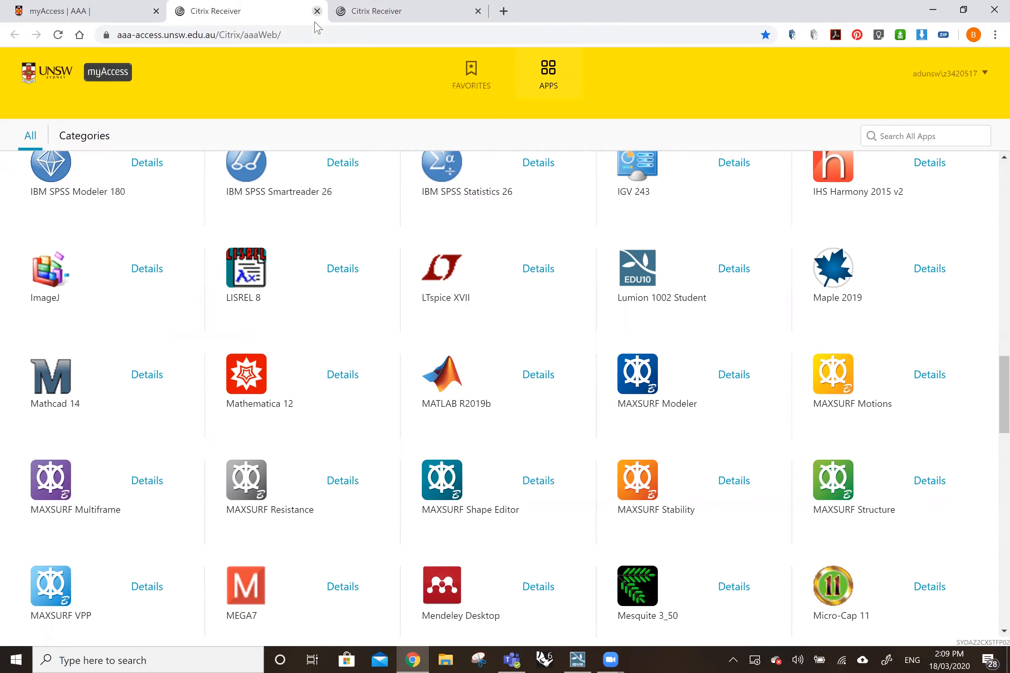
Return to the start of the app list and switch to the running Lumion Pro window.
scroll(397, 207, up, 12)
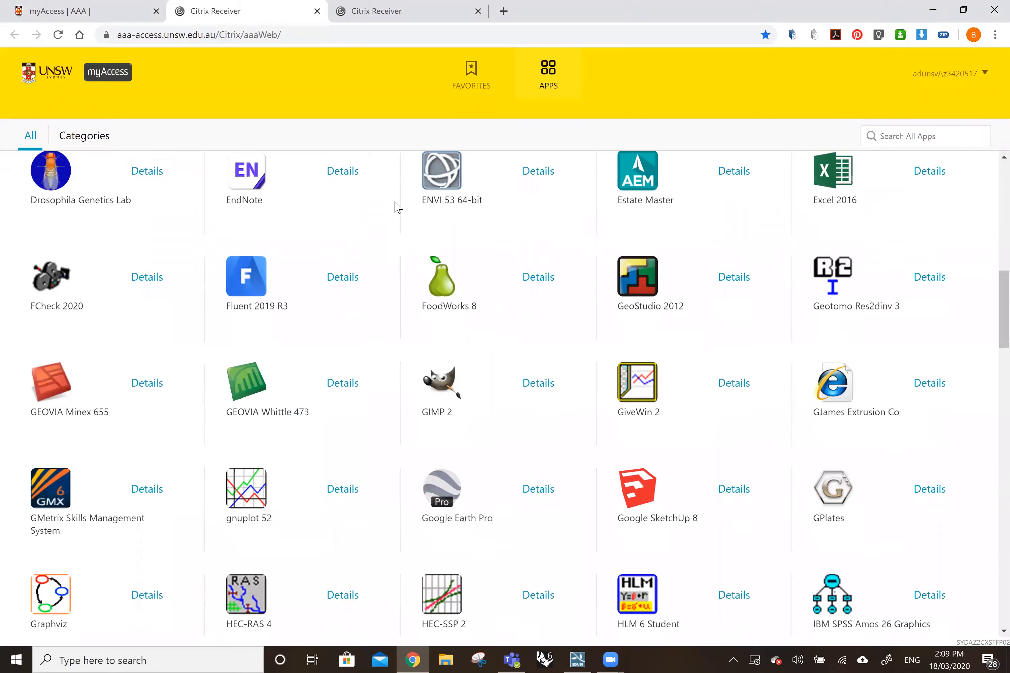
scroll(397, 207, up, 15)
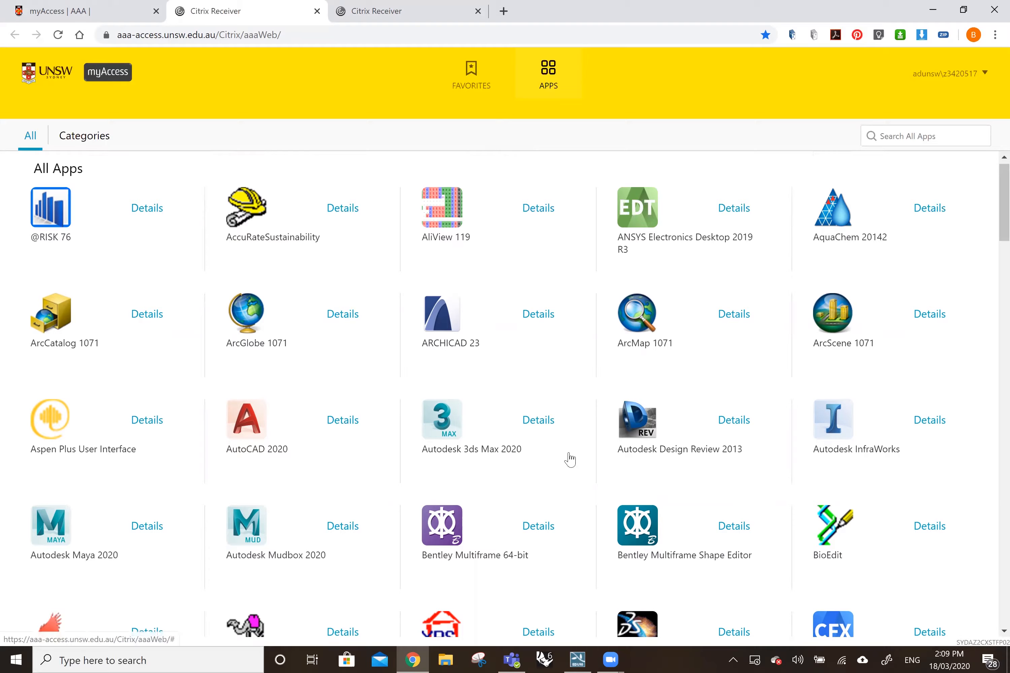
click(578, 660)
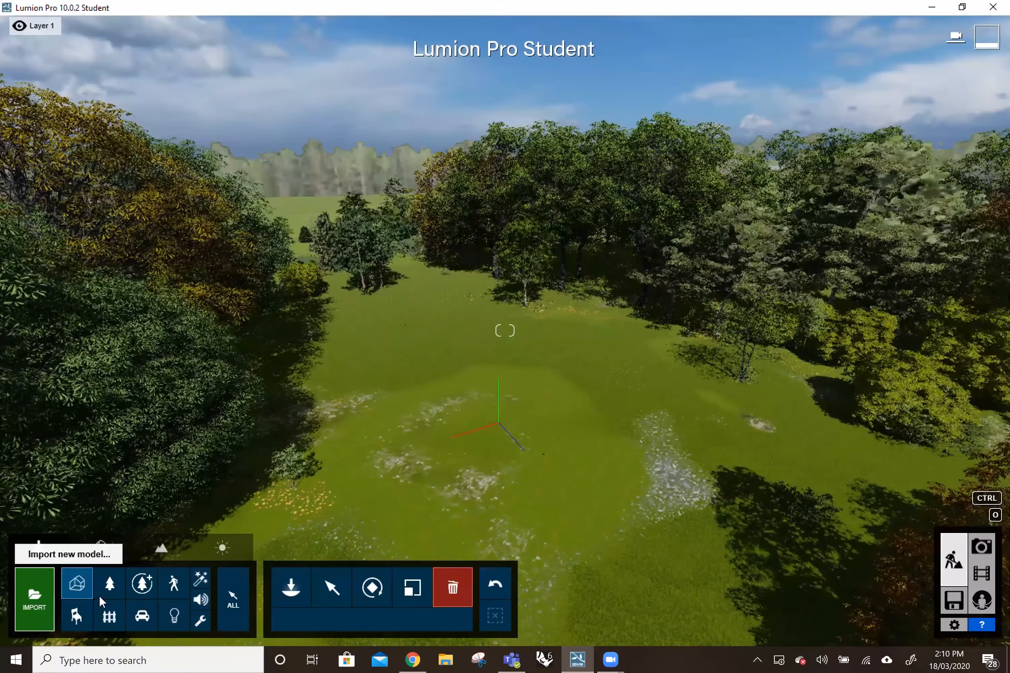
Start importing a new model and browse the university network drive for SketchUp files.
click(33, 599)
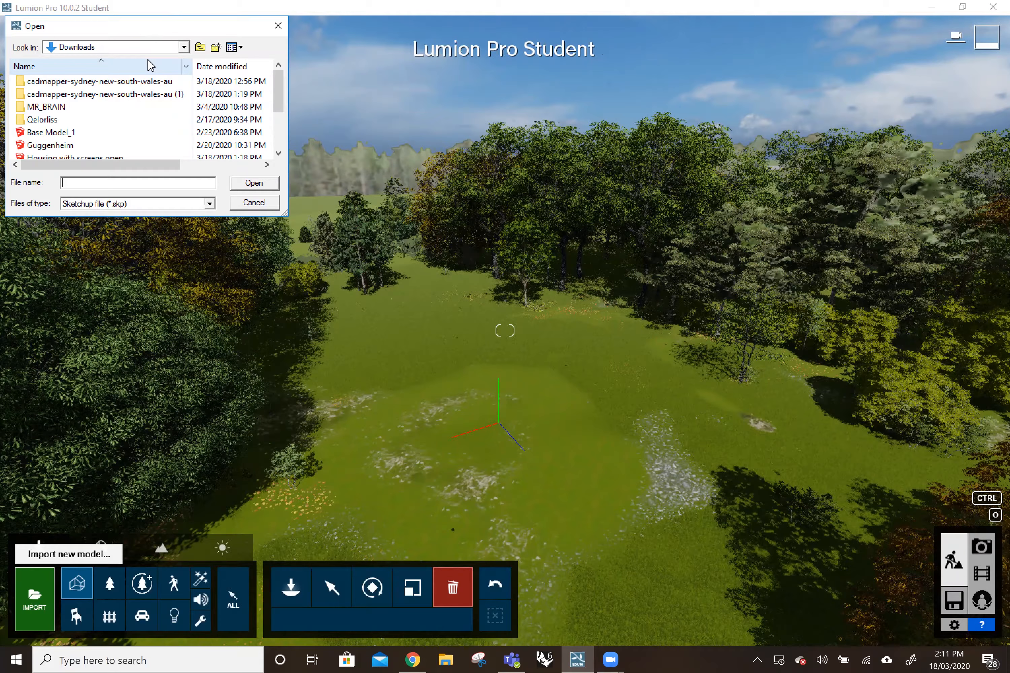
click(184, 48)
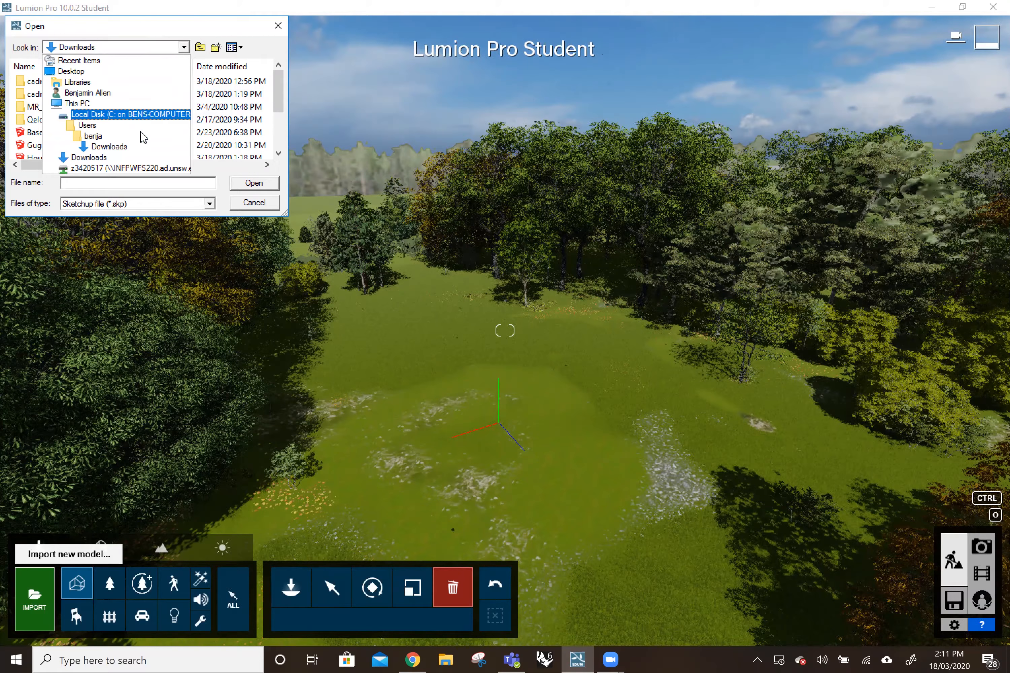
click(112, 171)
scroll(138, 100, down, 5)
scroll(137, 100, down, 5)
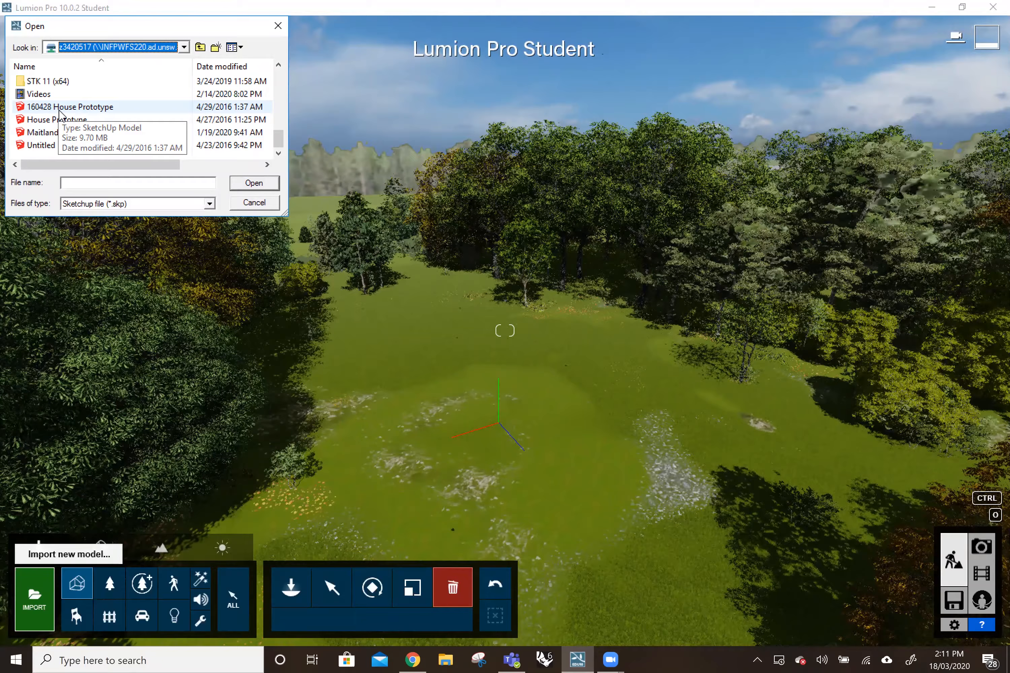
Browse the local C: disk's Users folder to the personal Downloads folder, and cancel the model import.
click(182, 47)
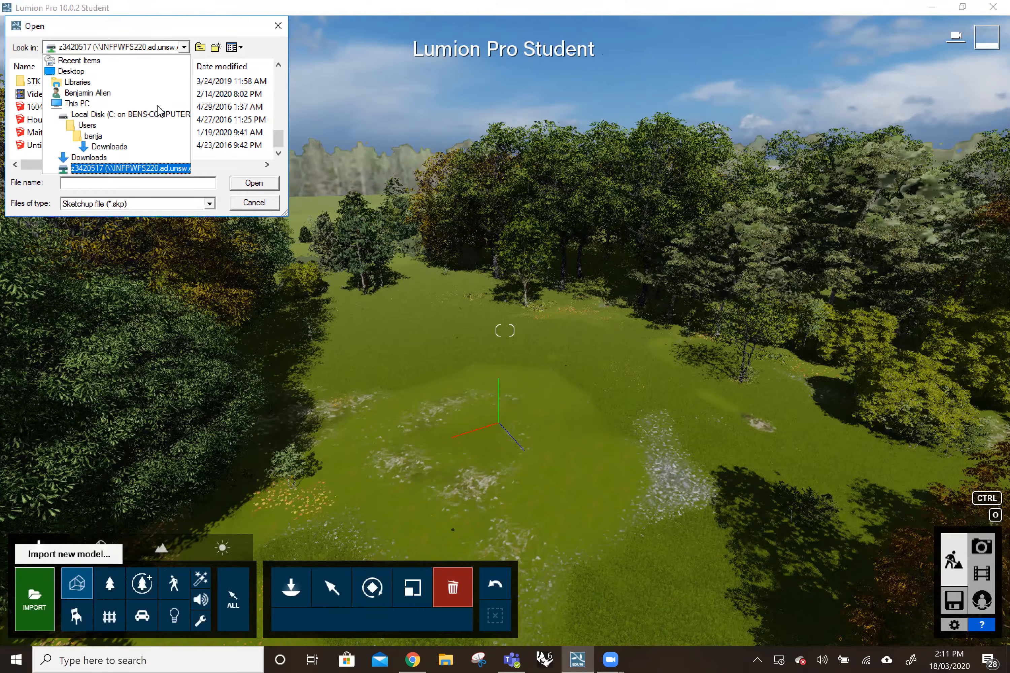
click(117, 115)
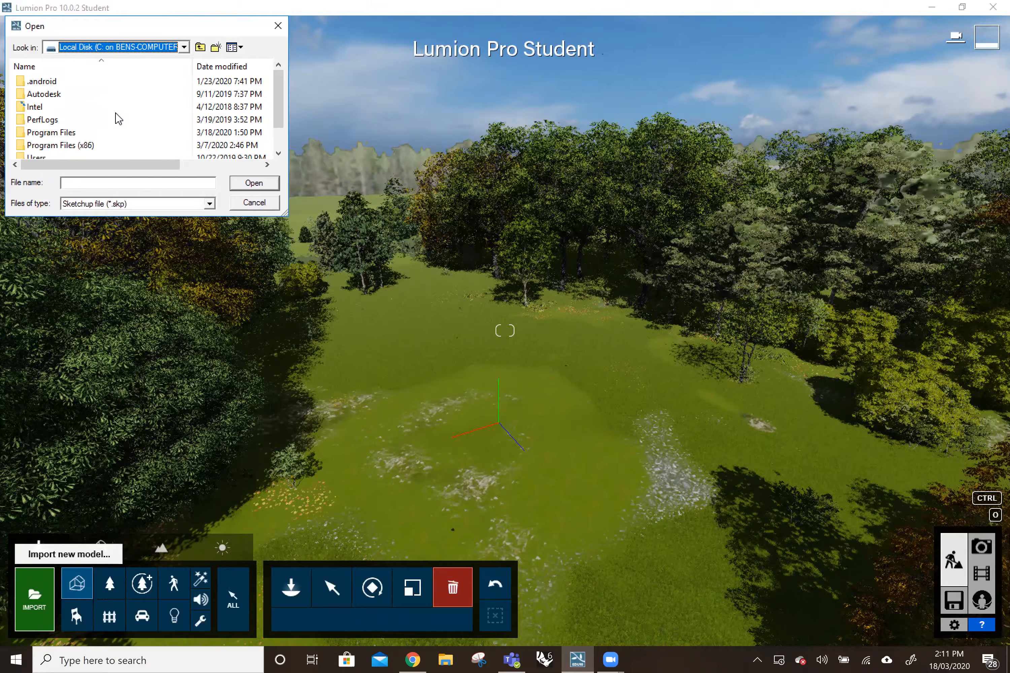
scroll(118, 118, down, 1)
click(34, 134)
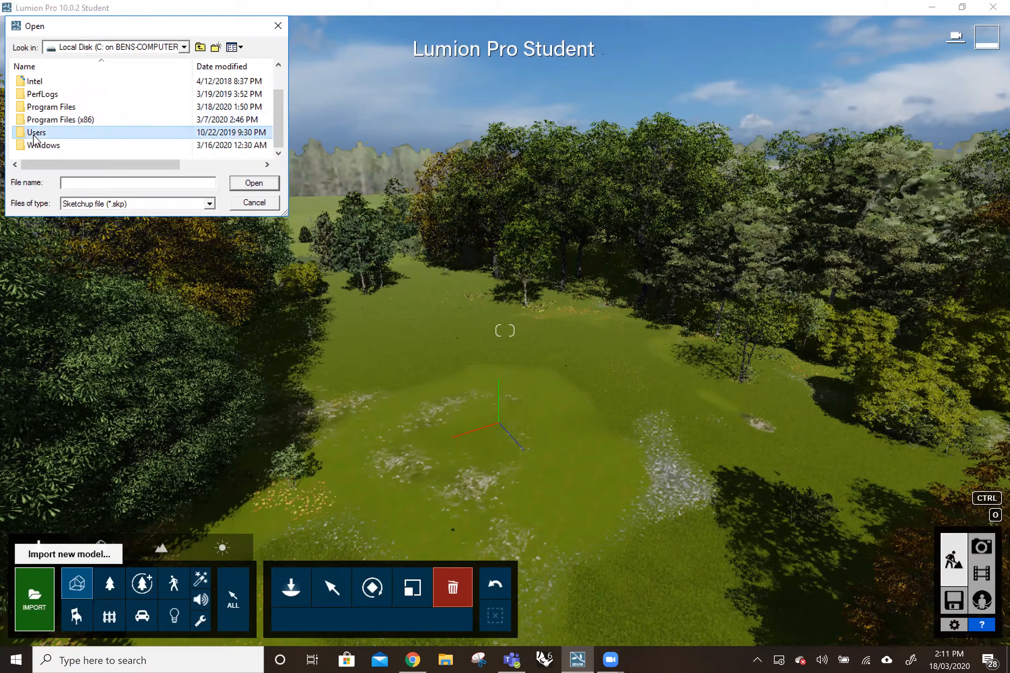
double_click(38, 137)
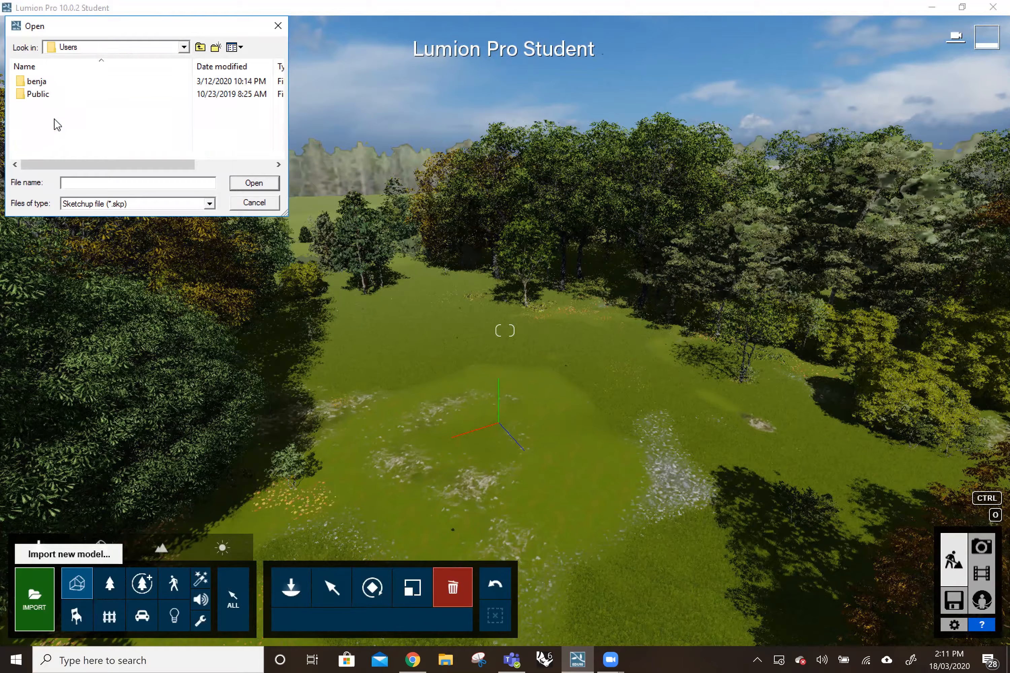
double_click(51, 83)
scroll(70, 90, down, 5)
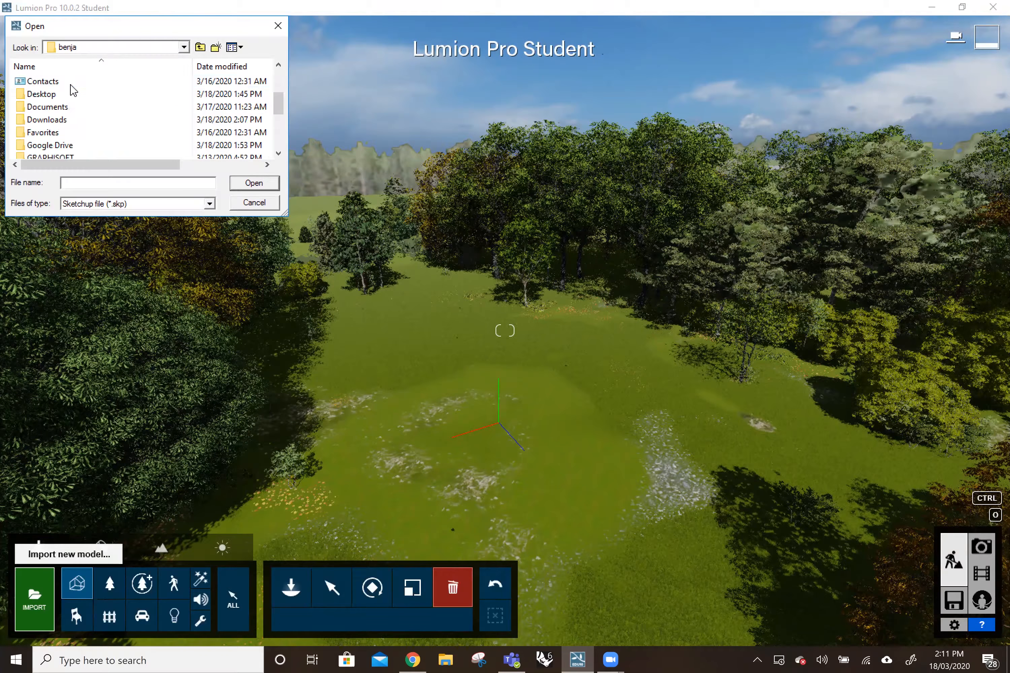
scroll(70, 112, up, 4)
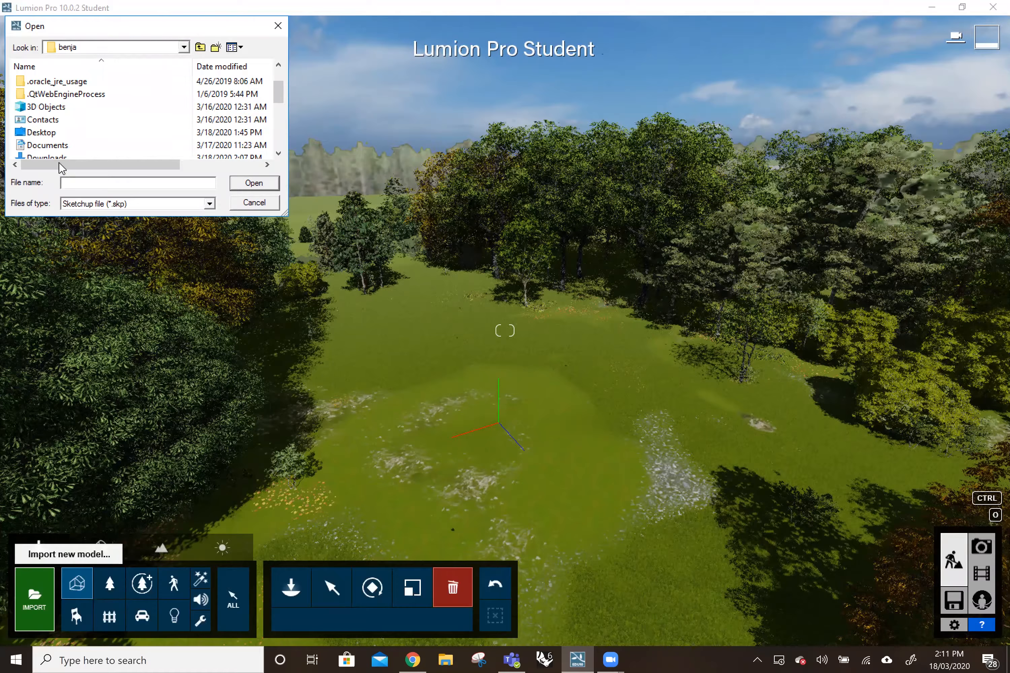
click(46, 156)
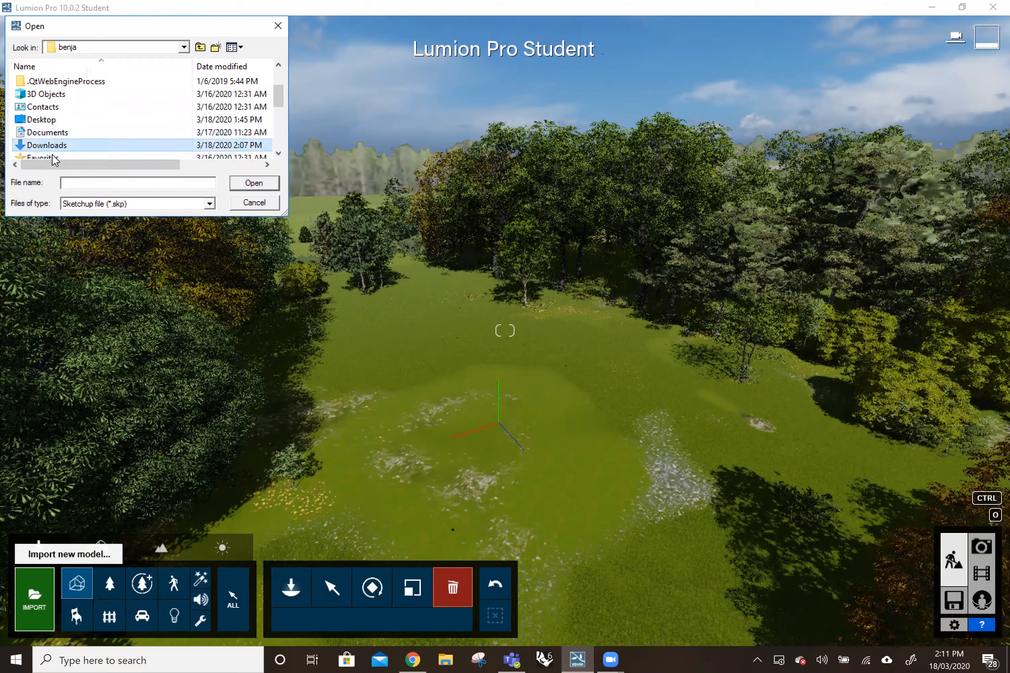
click(255, 203)
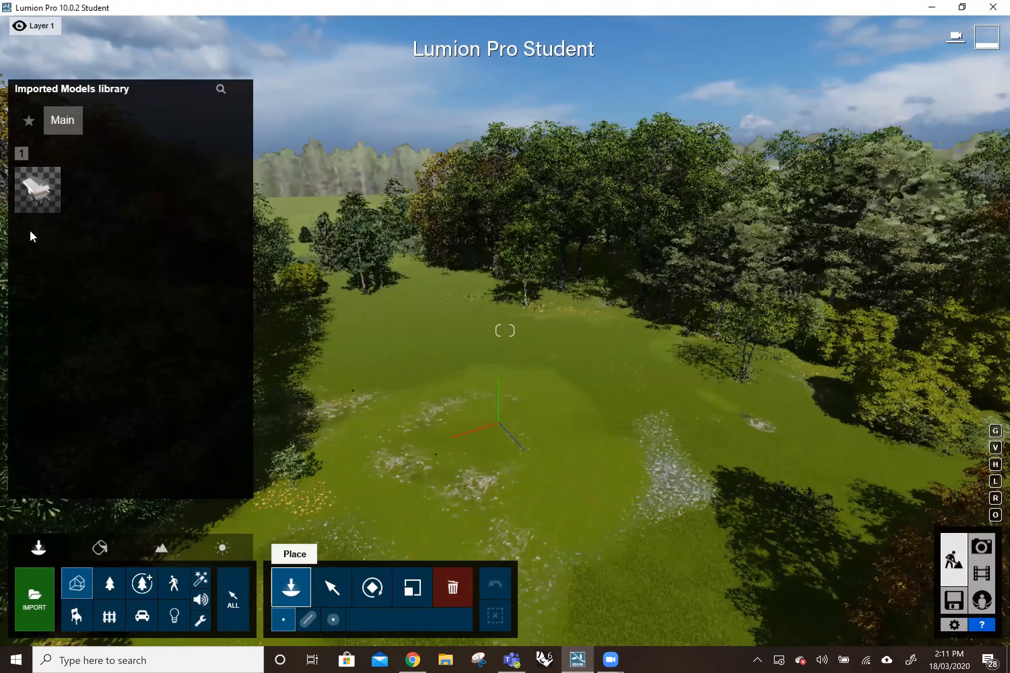
Place the imported Housing with screens open model in the grassy clearing and leave placement for the Select tool.
click(37, 196)
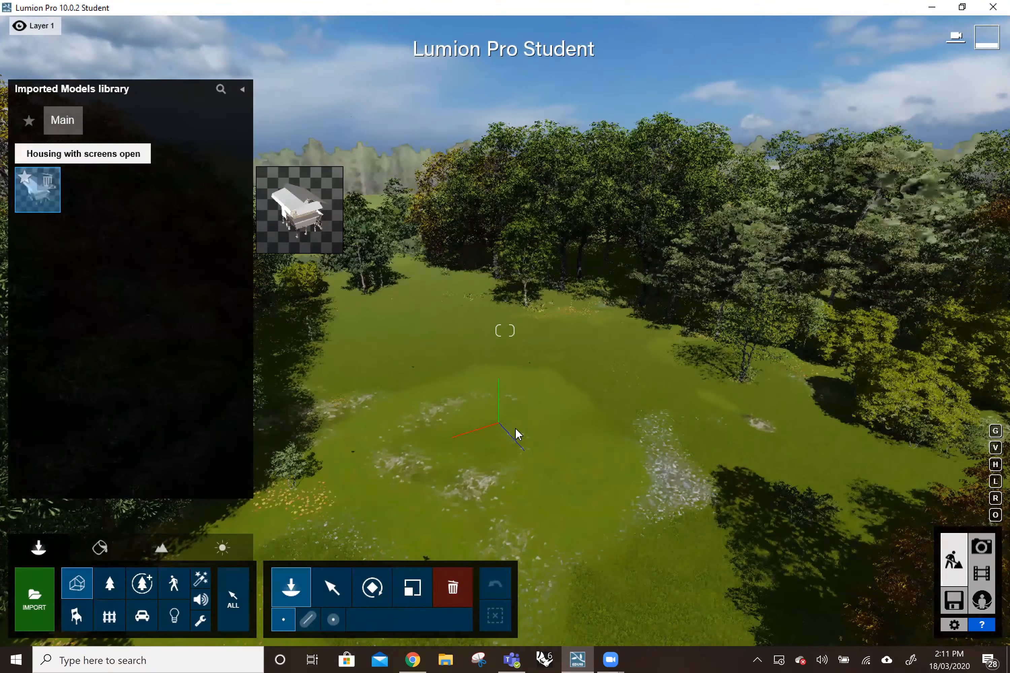
click(476, 406)
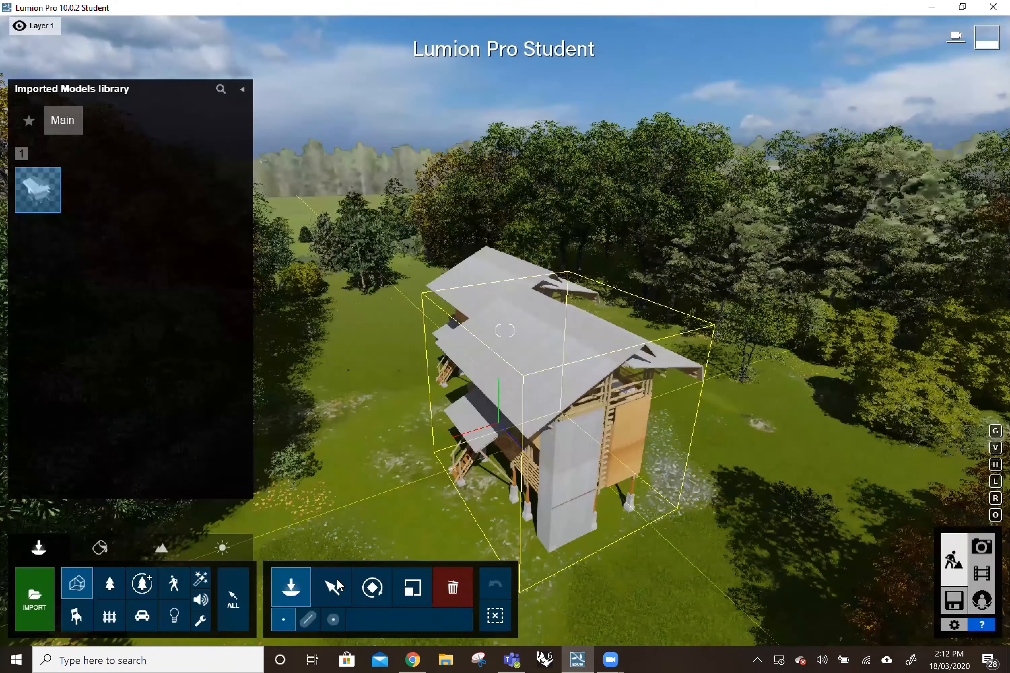
click(336, 587)
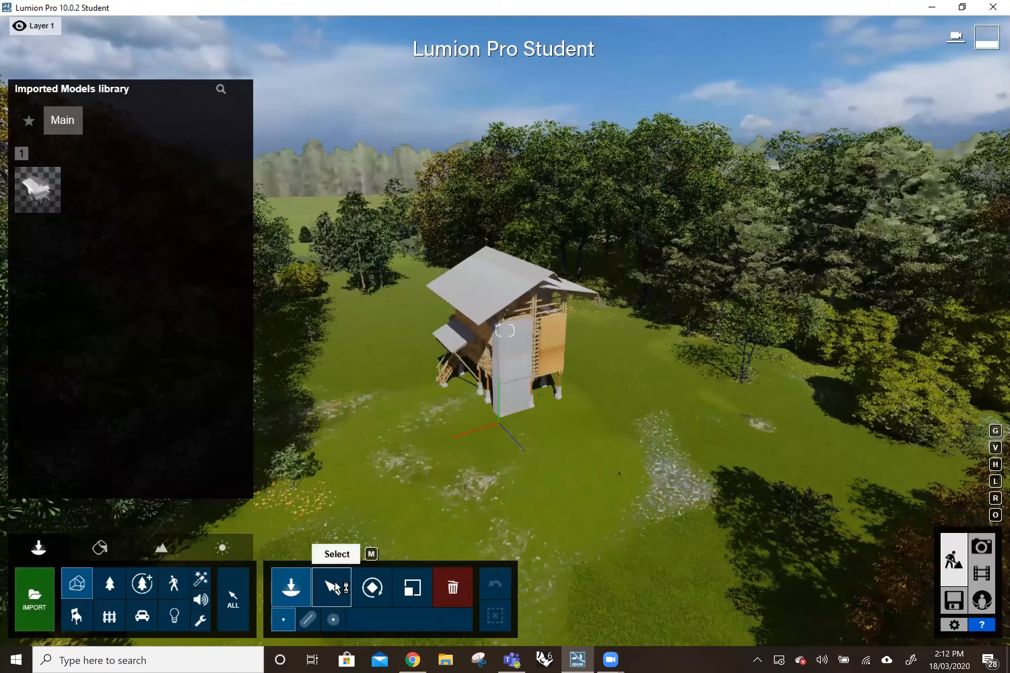
click(336, 587)
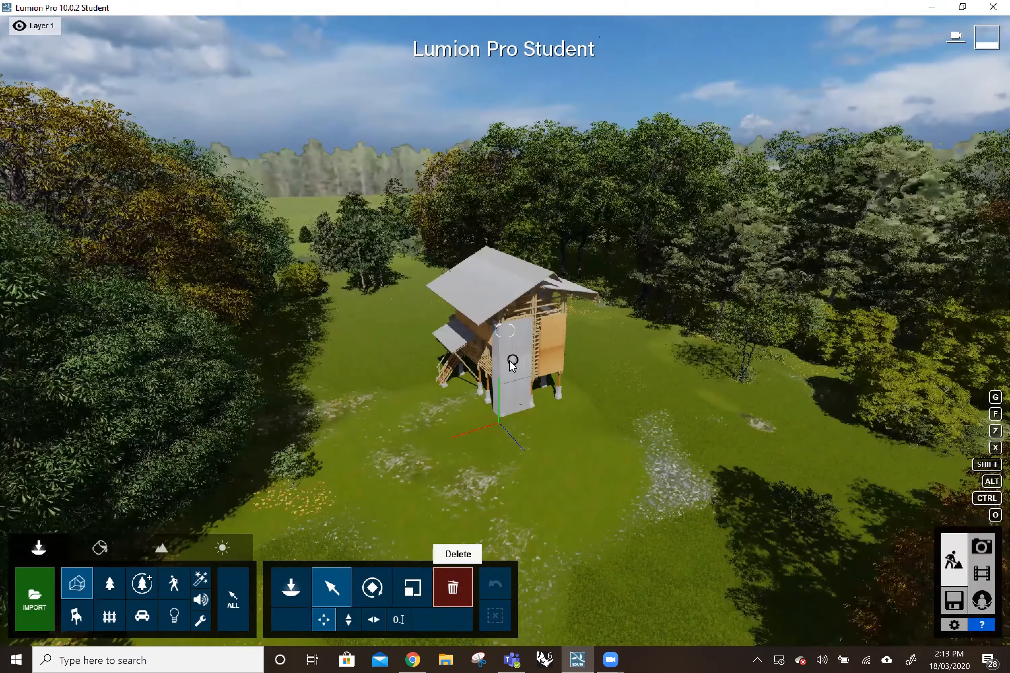
Select the placed house in the clearing with the Rotate tool.
key(r)
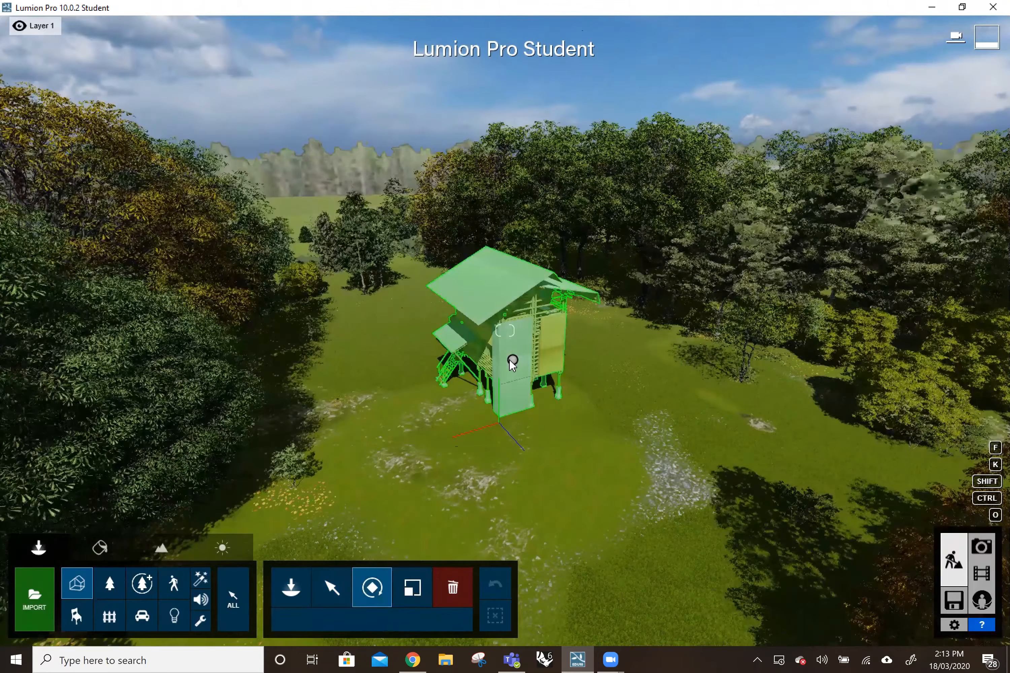
click(498, 374)
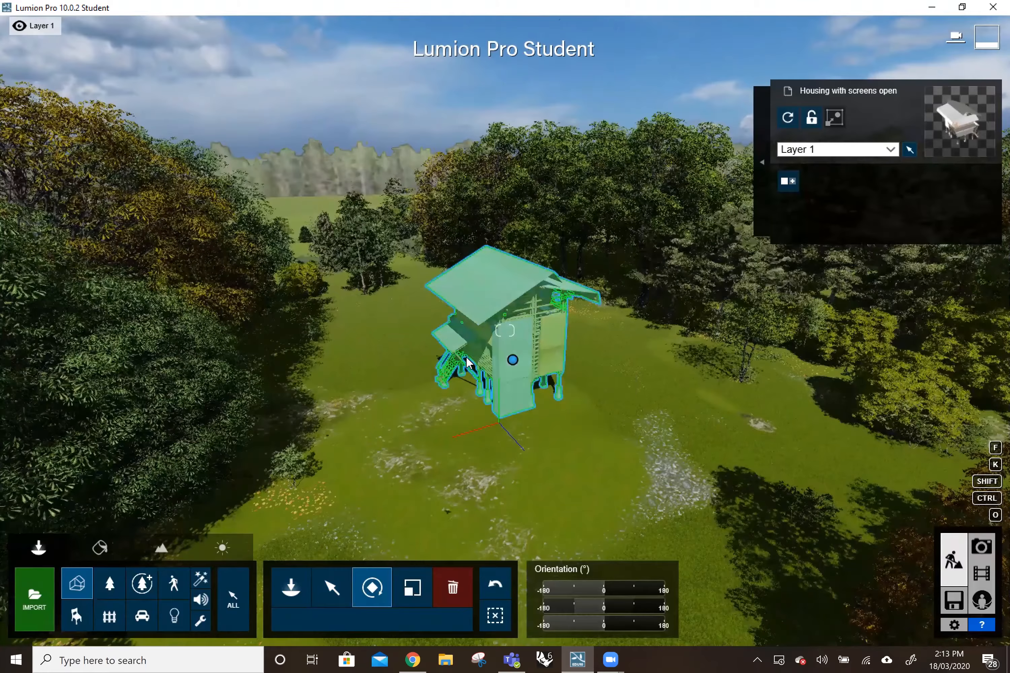
click(511, 361)
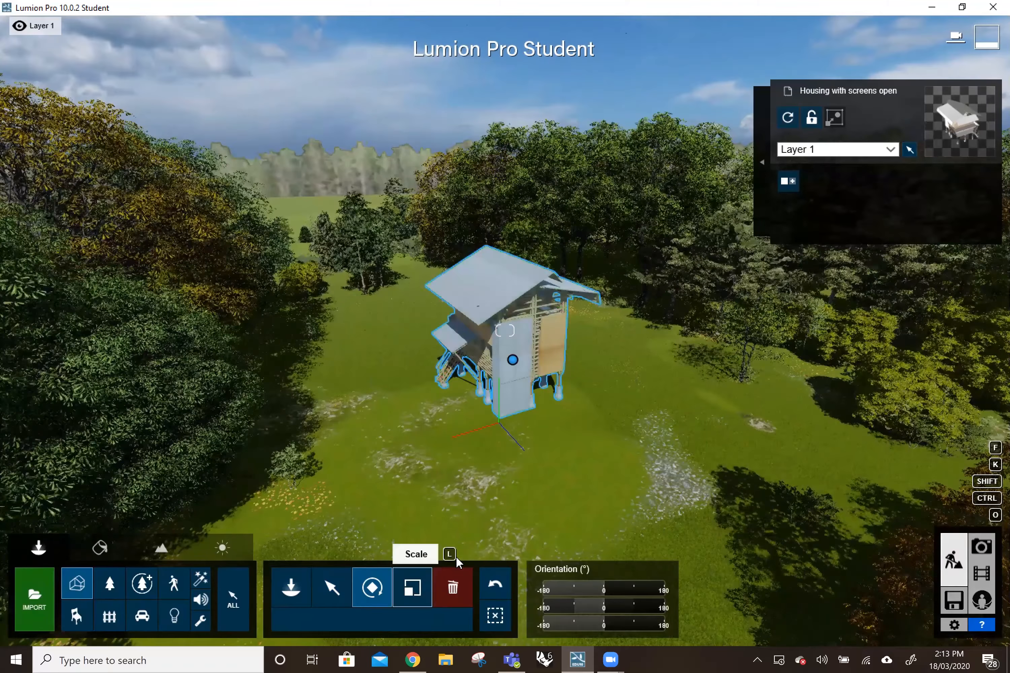
Go through the Scale and Delete modes for the house, and activate the Nature category with the Select tool.
key(l)
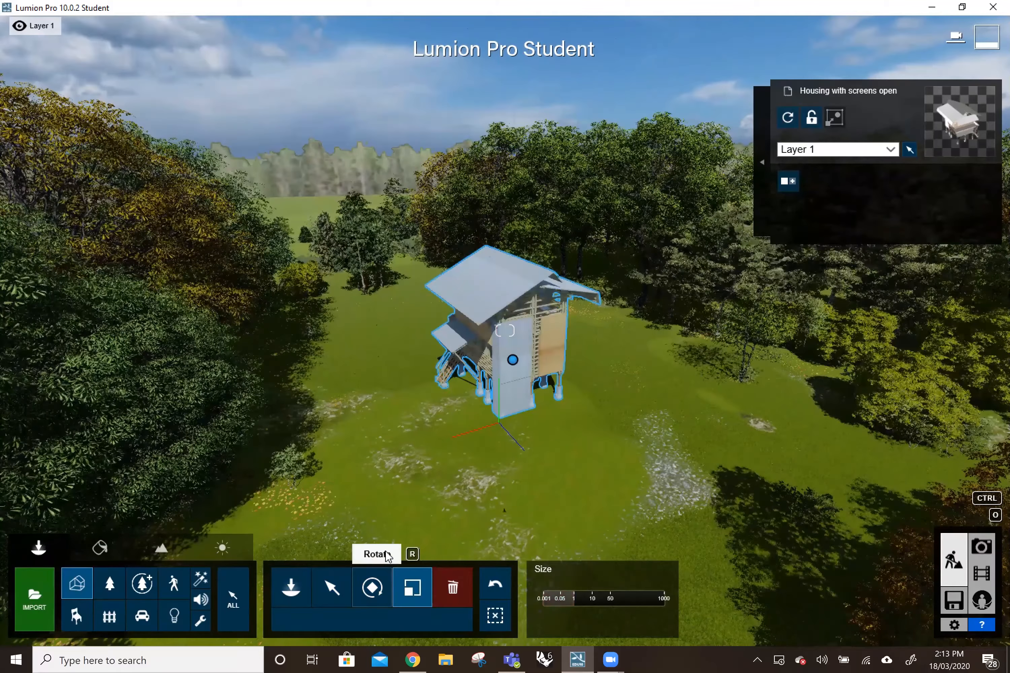
click(431, 580)
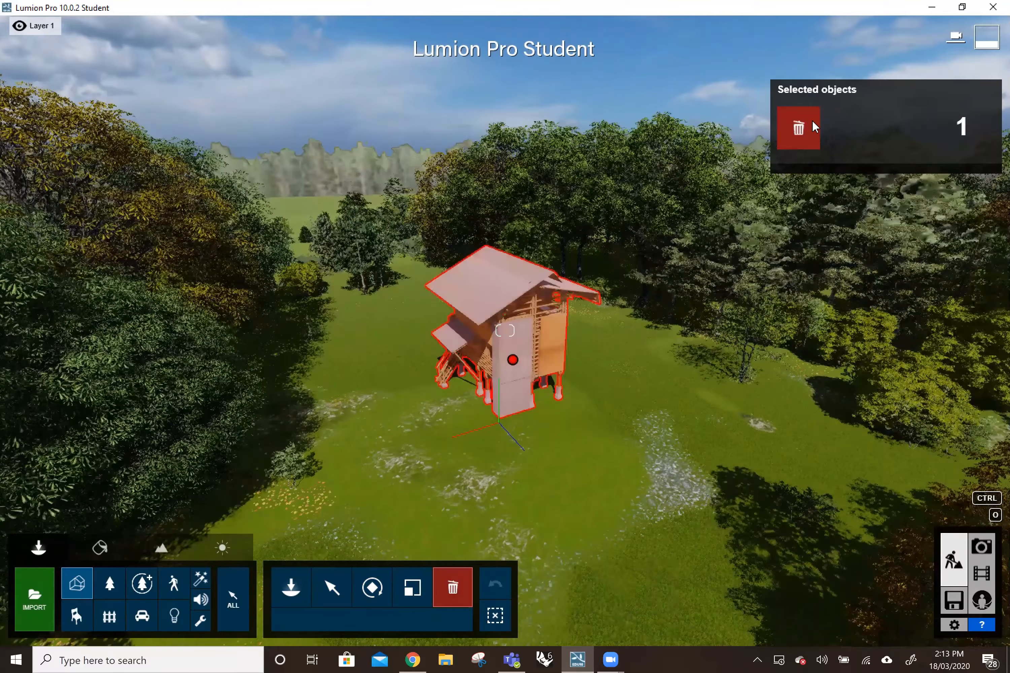
click(115, 591)
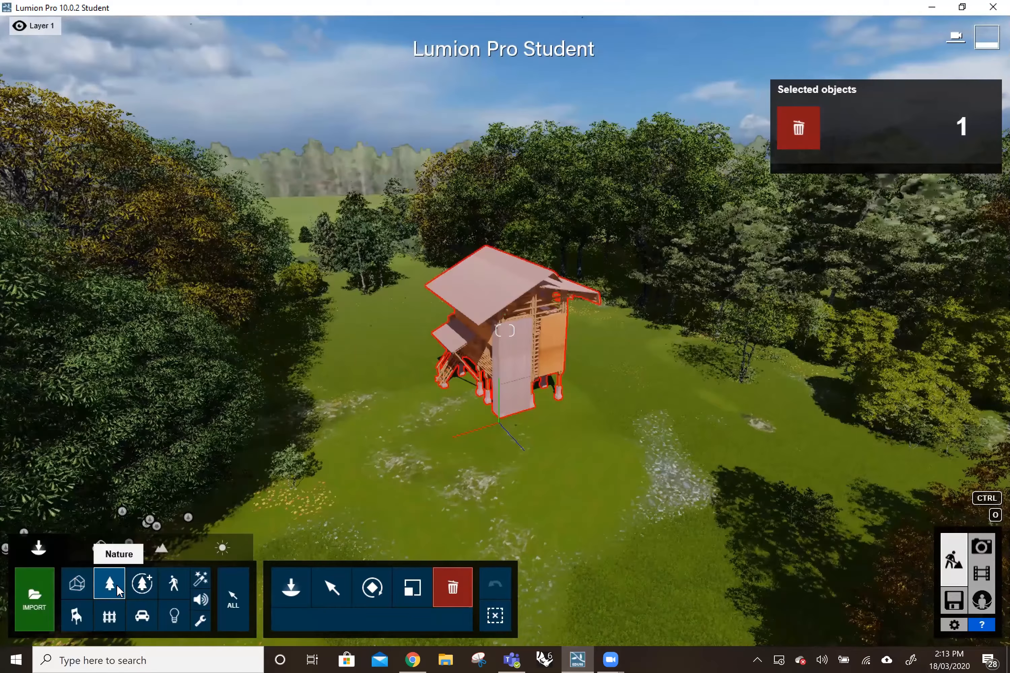
click(350, 588)
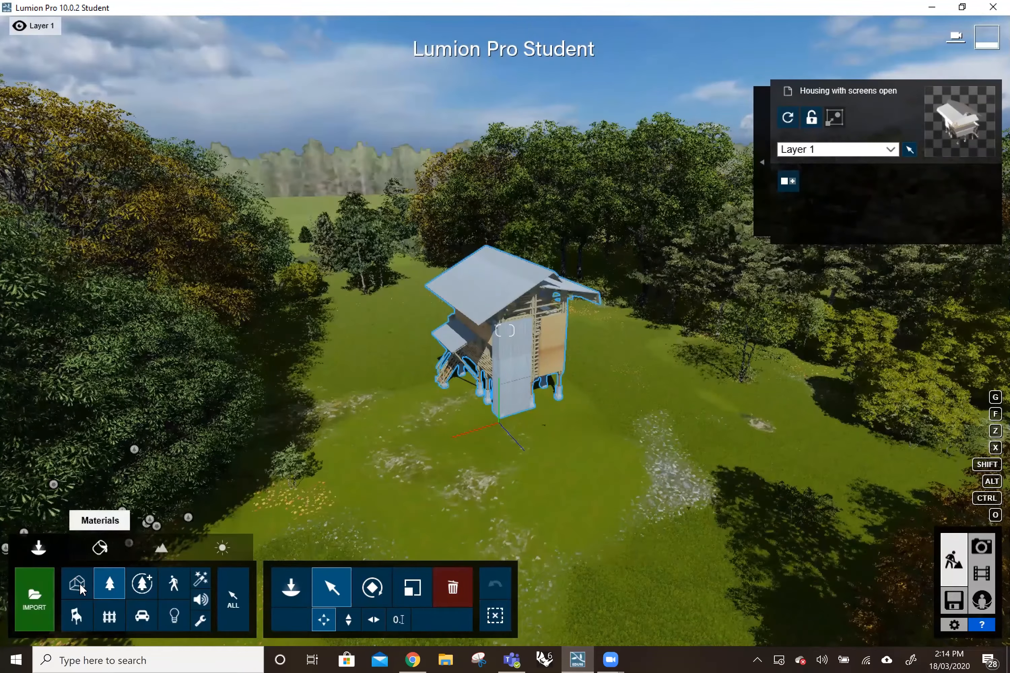
Go through the Delete, Select and Place modes with the Nature category active, and open the Nature library.
click(459, 584)
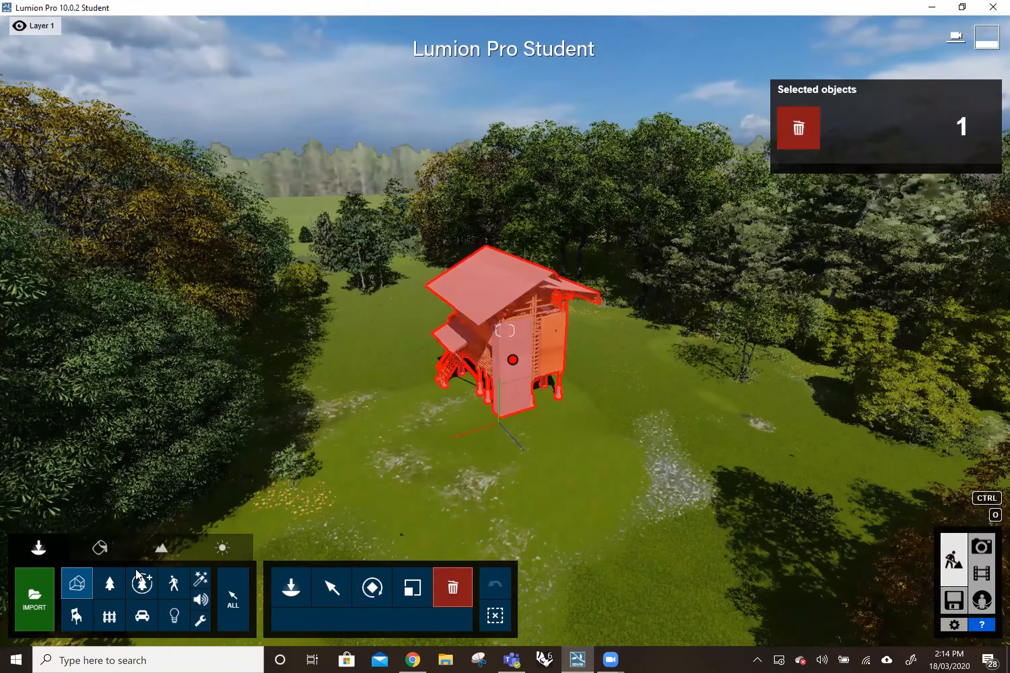
click(109, 588)
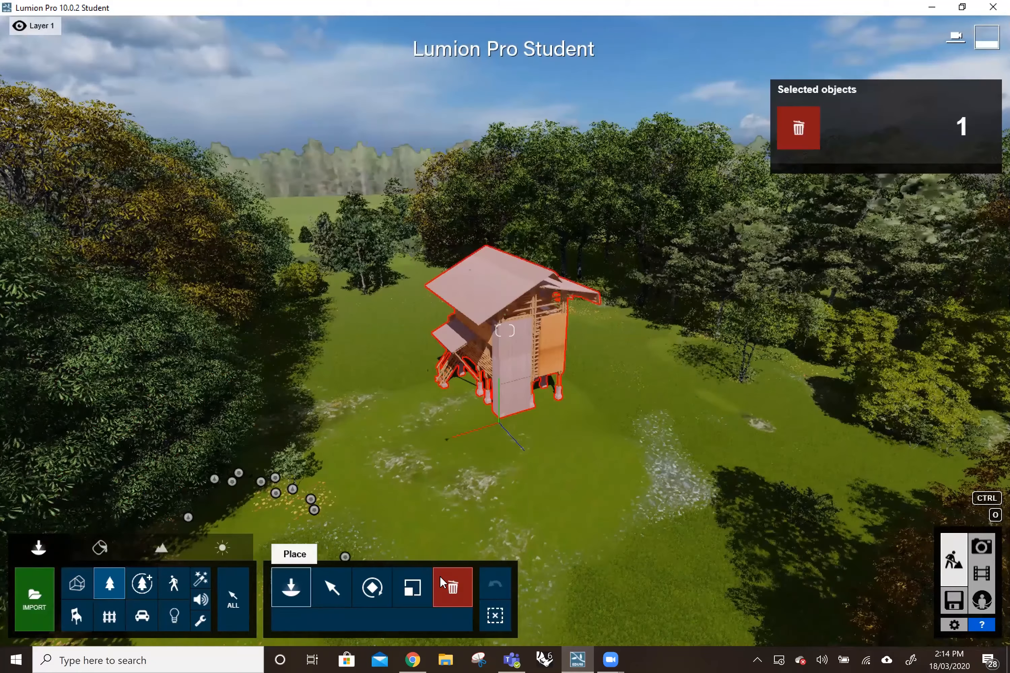
click(332, 588)
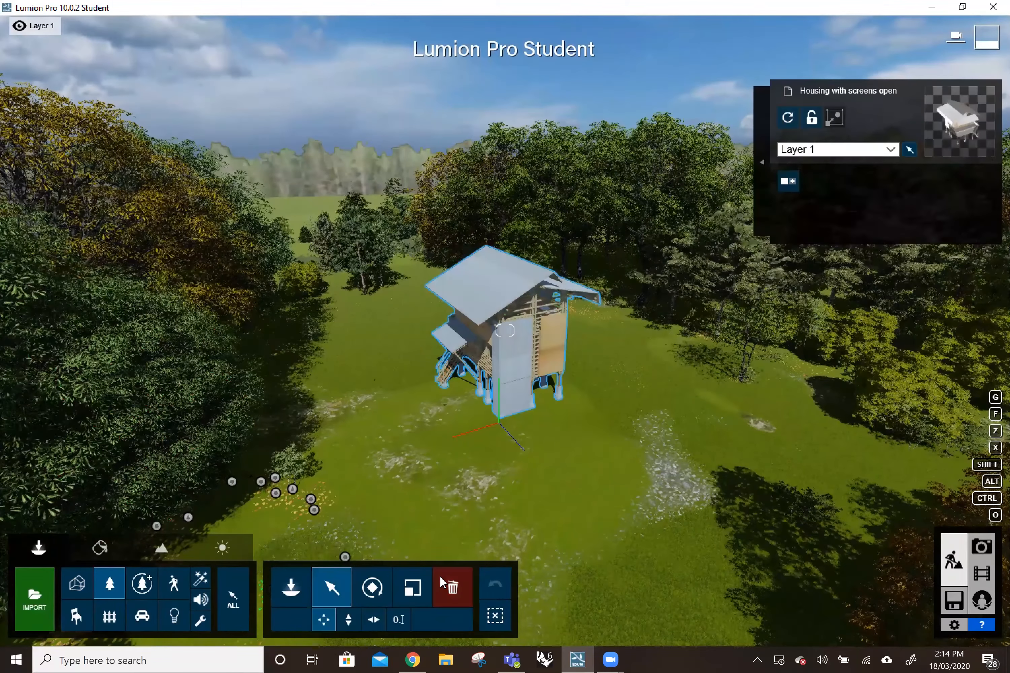
click(291, 588)
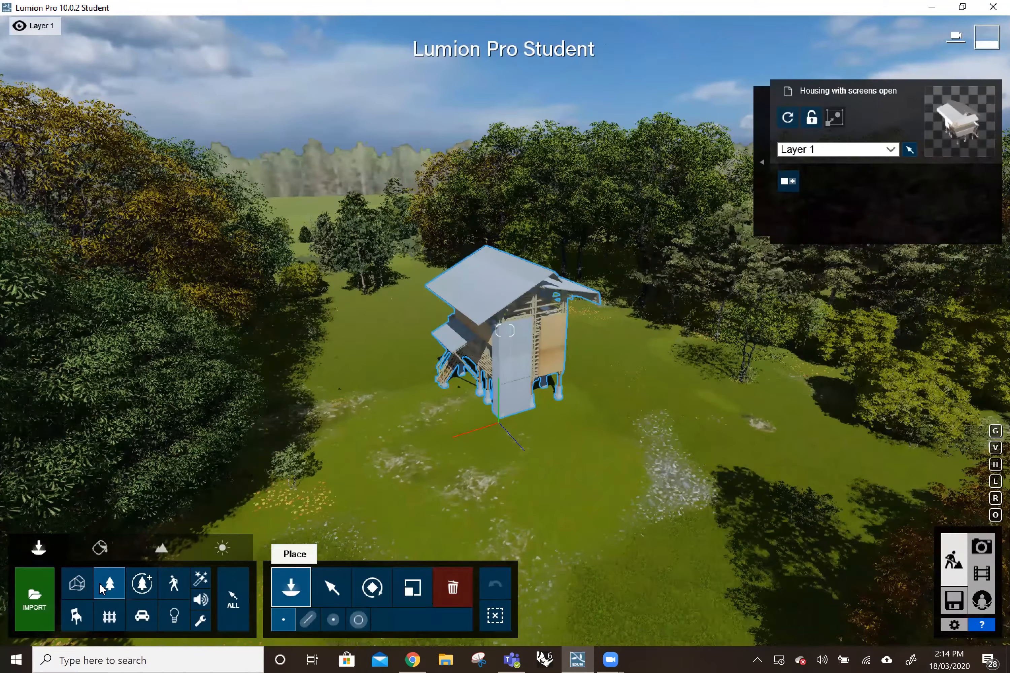
click(100, 583)
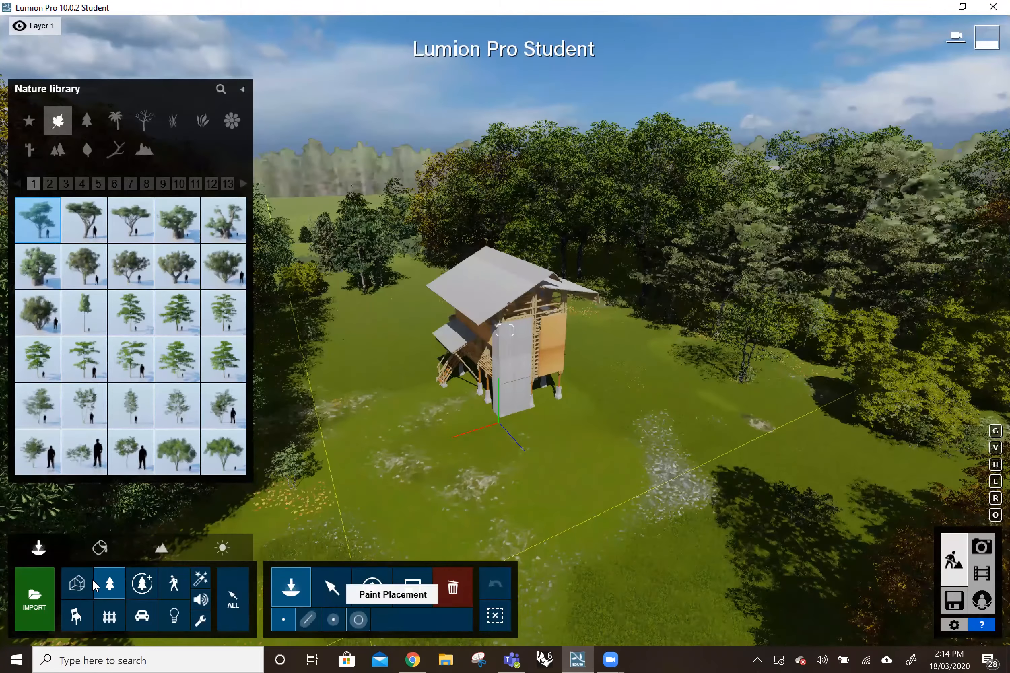
Place a Car HD 009 from the Transport library on the grass beside the house.
click(143, 616)
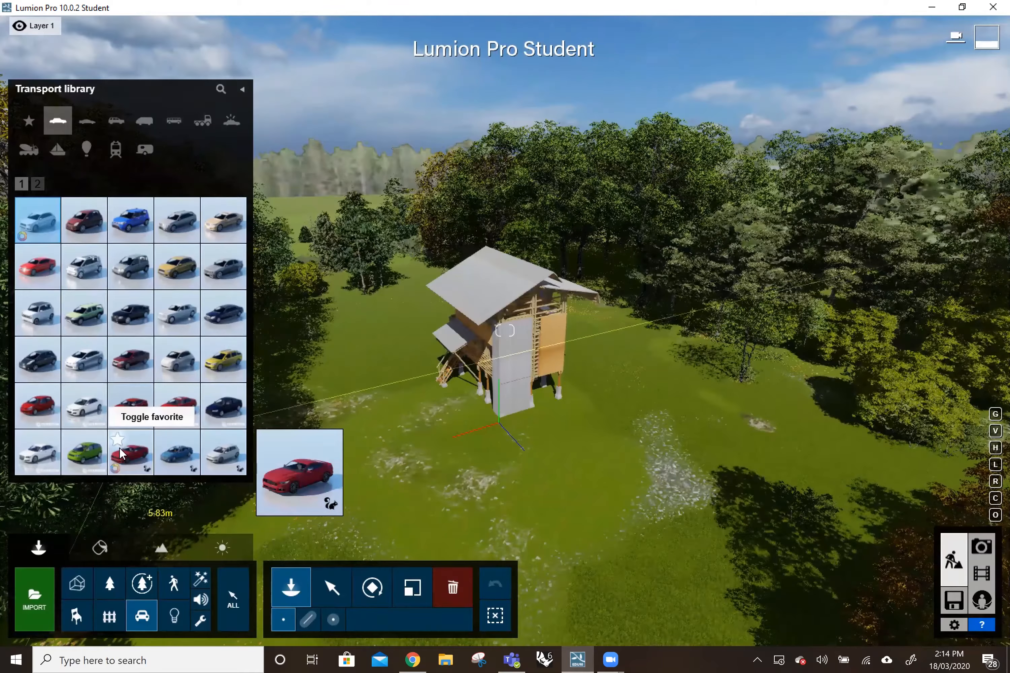
click(118, 440)
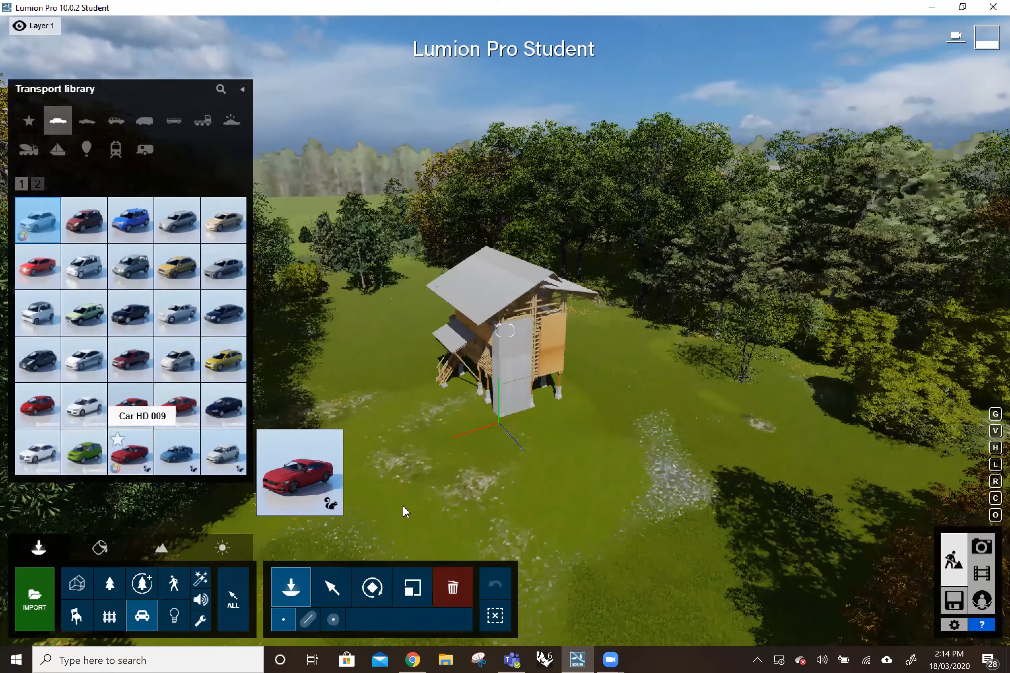
click(574, 488)
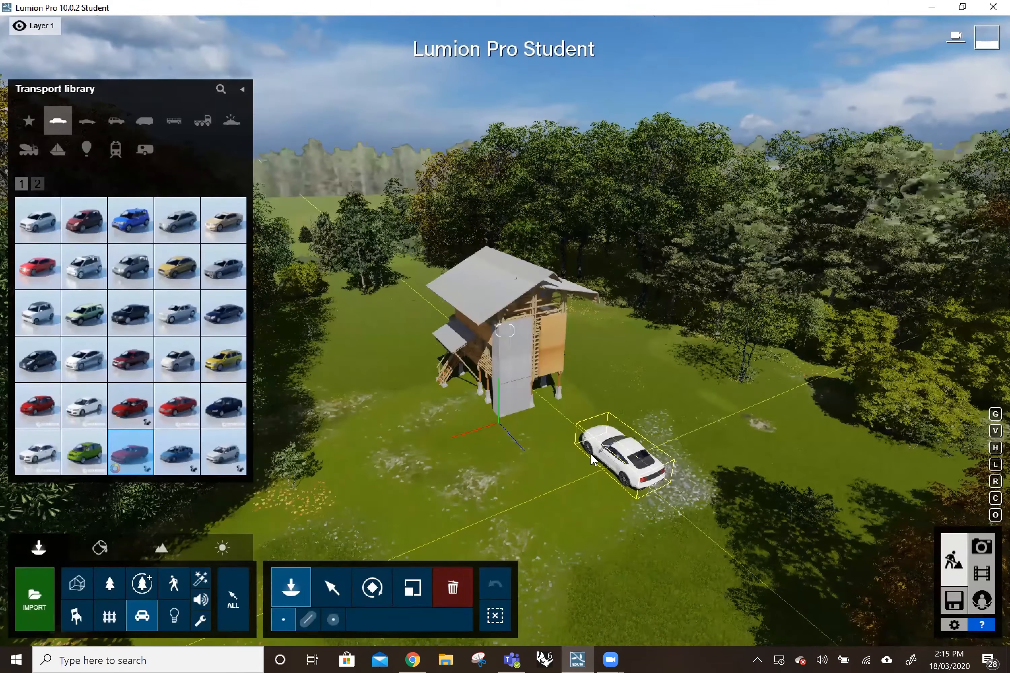
click(591, 455)
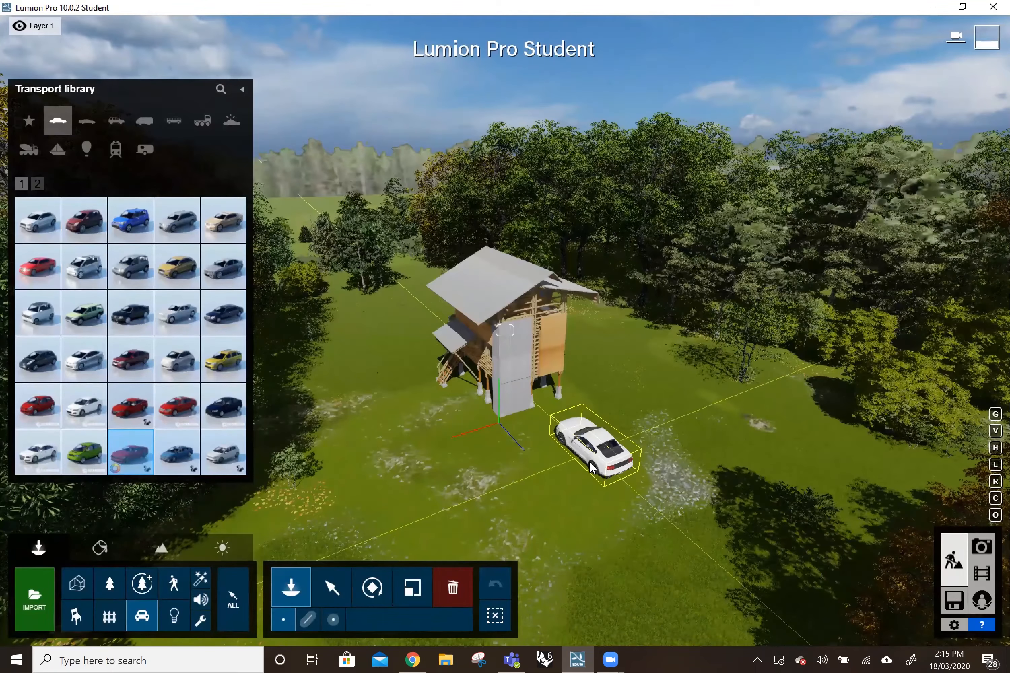
Select the placed car and change its colour to magenta.
click(336, 583)
click(611, 462)
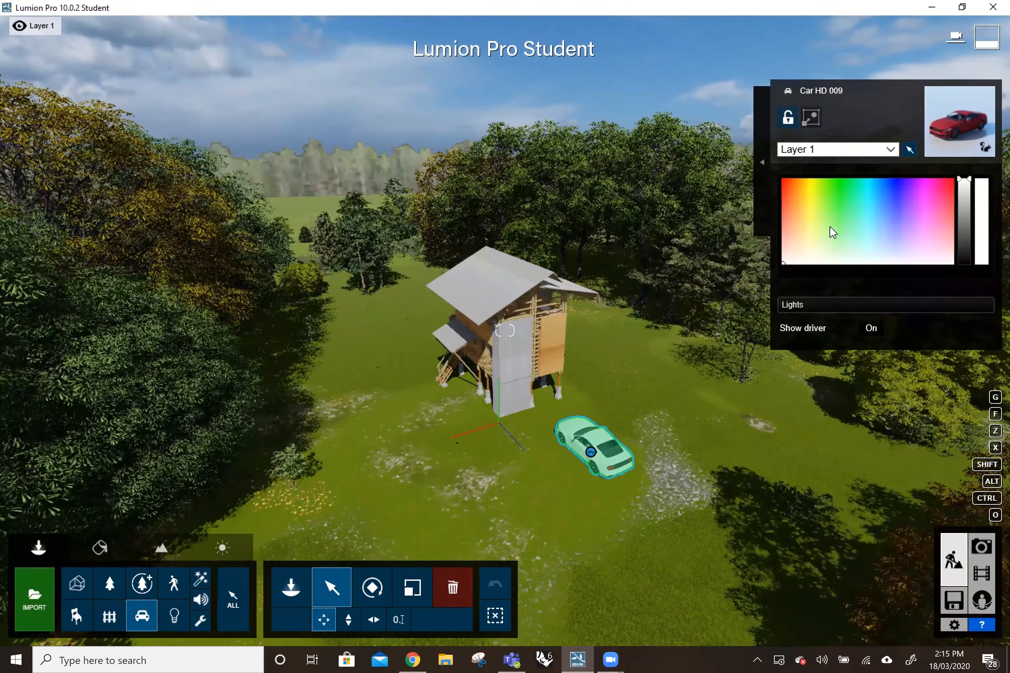
click(889, 209)
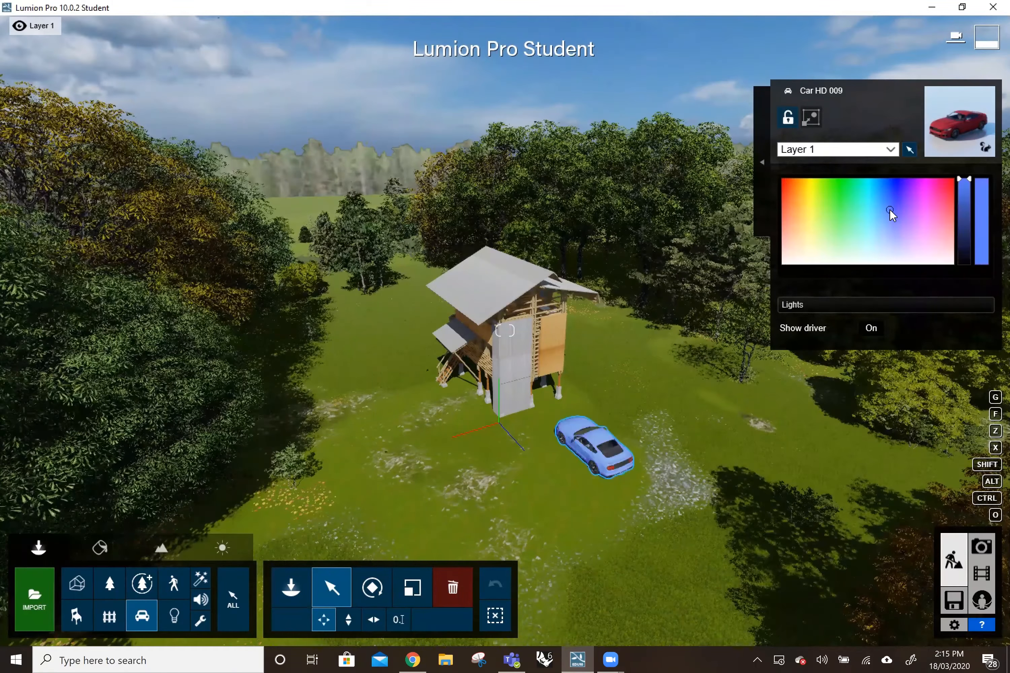
click(923, 186)
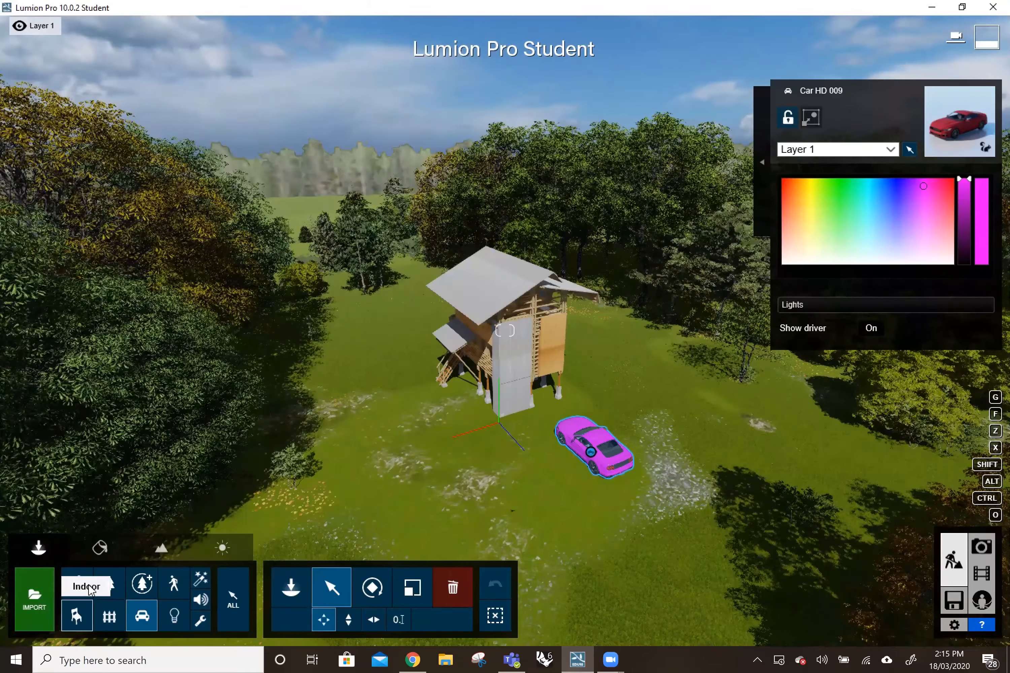
Move the small WhiteOak-S3 HQ tree from the flower patch at the clearing's edge to the grass near the car.
click(112, 582)
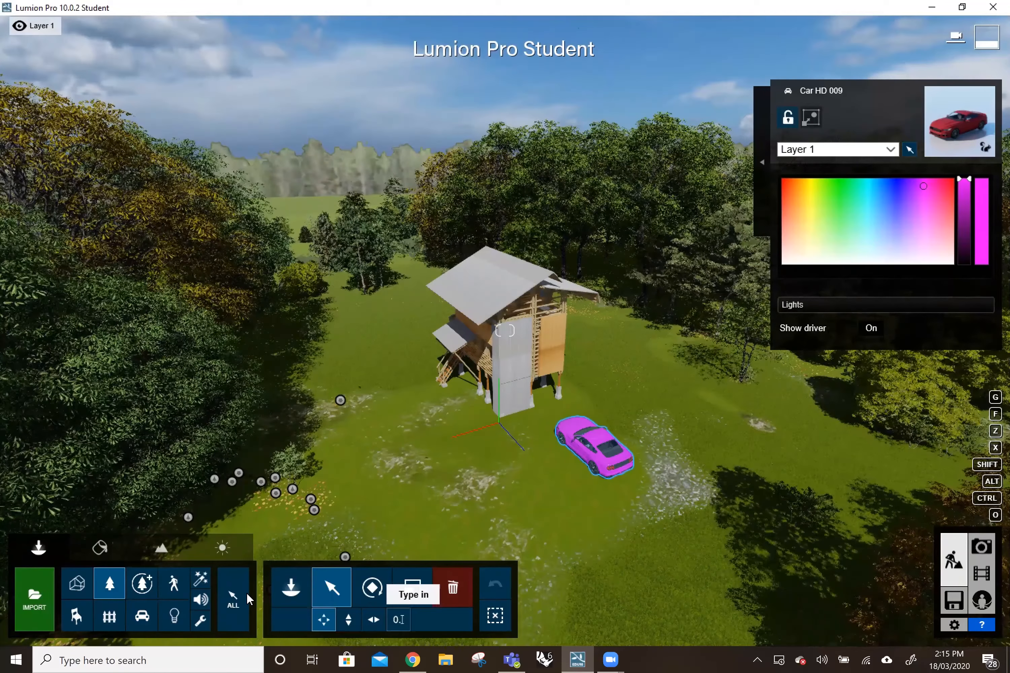
click(295, 492)
drag(371, 495, 544, 515)
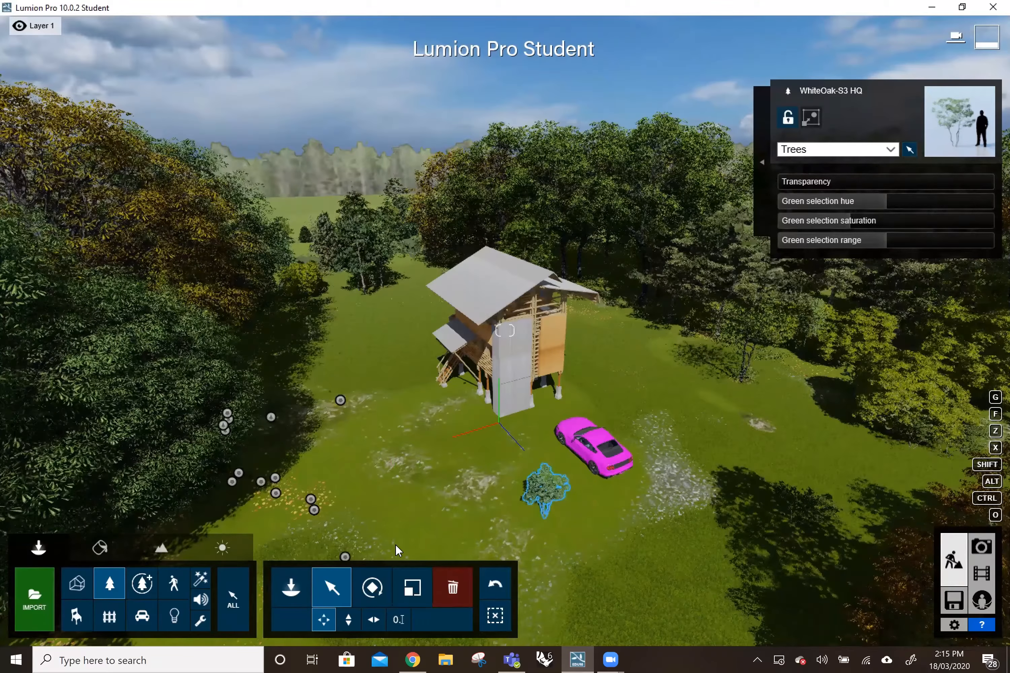
Browse the Nature library's forest wood, rock and plant categories.
click(292, 586)
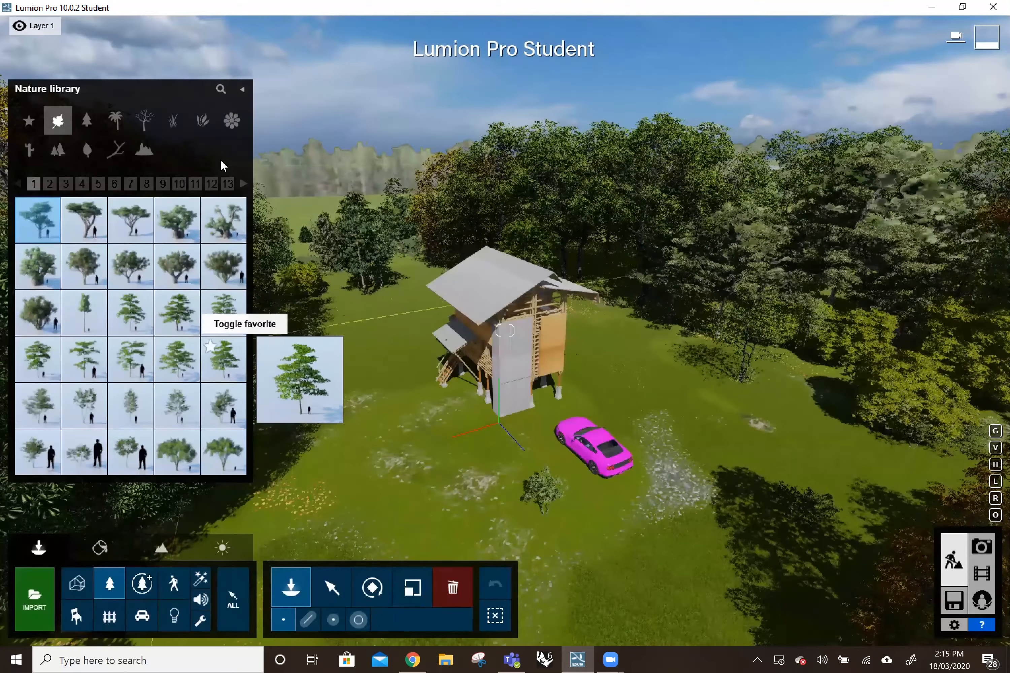
click(113, 149)
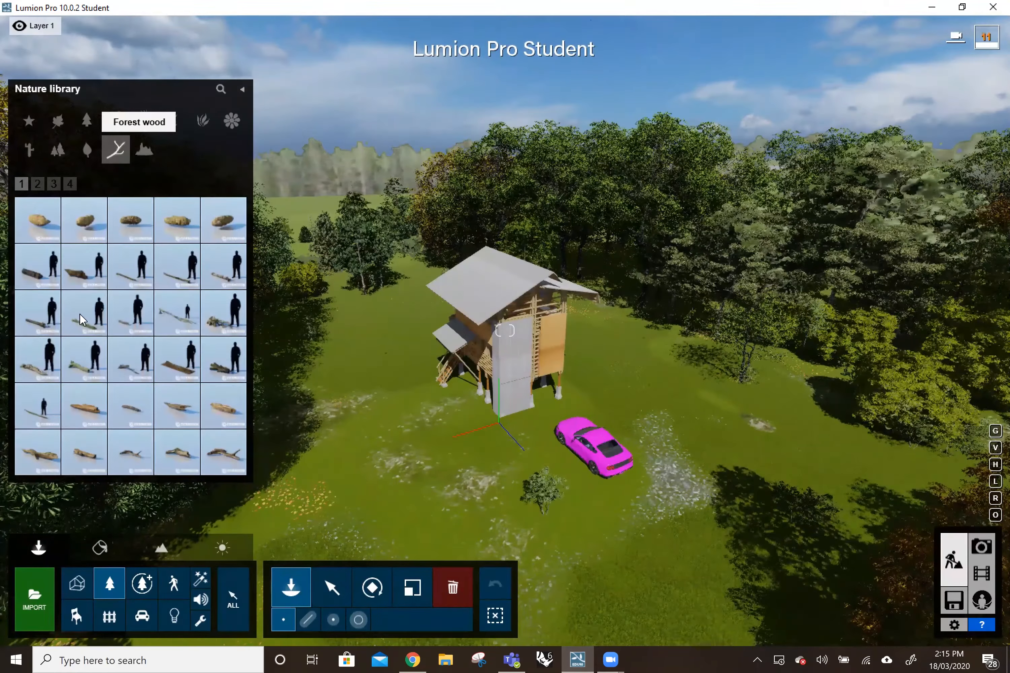
click(139, 152)
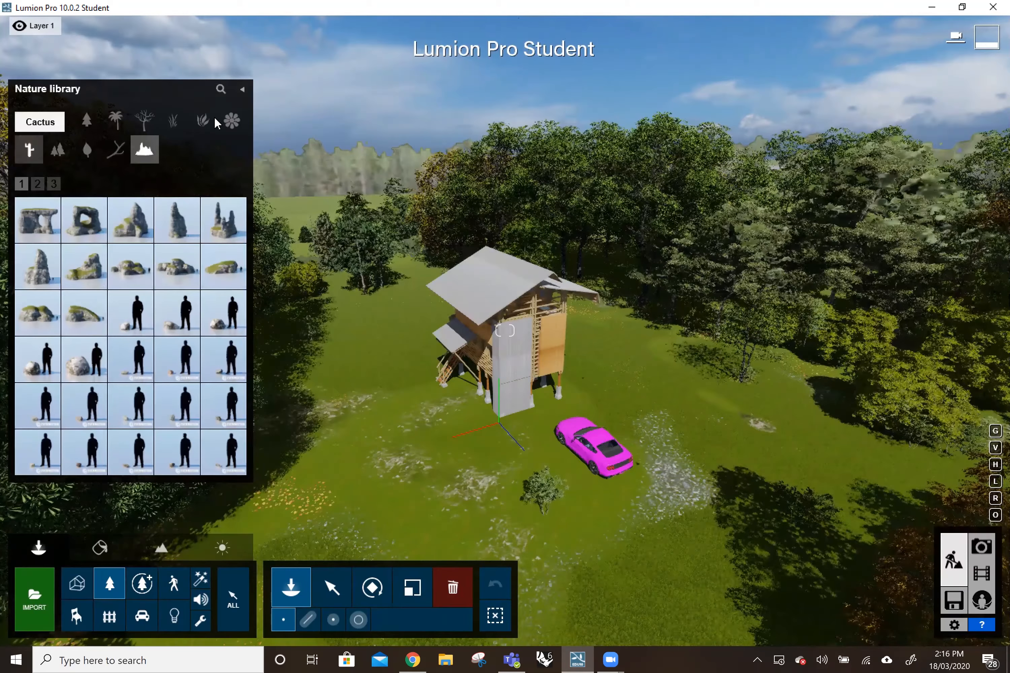
click(202, 119)
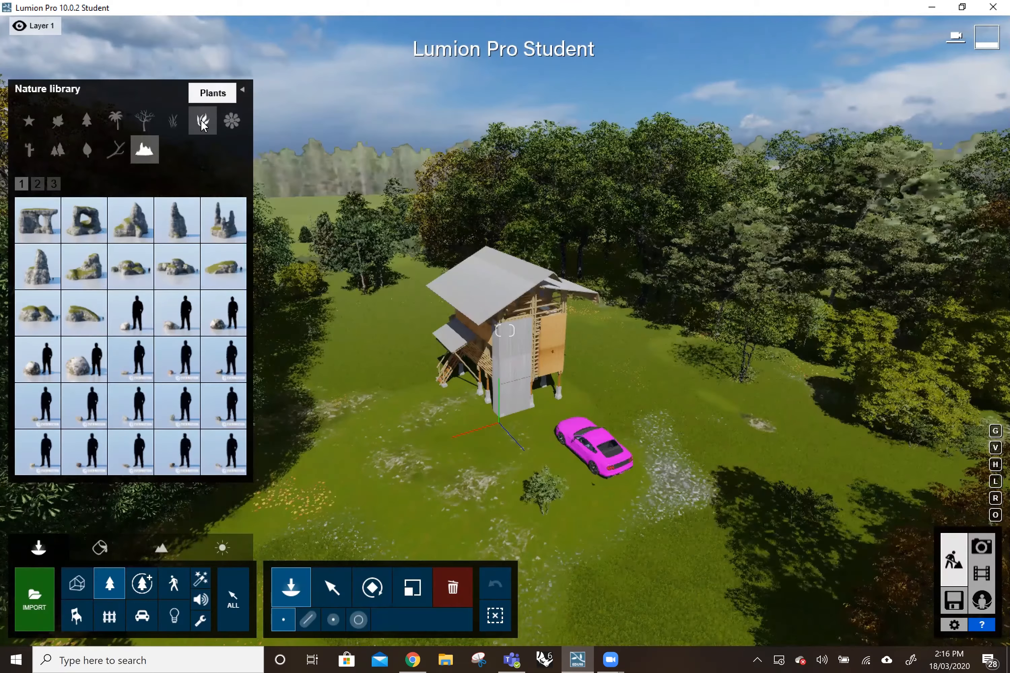
click(234, 123)
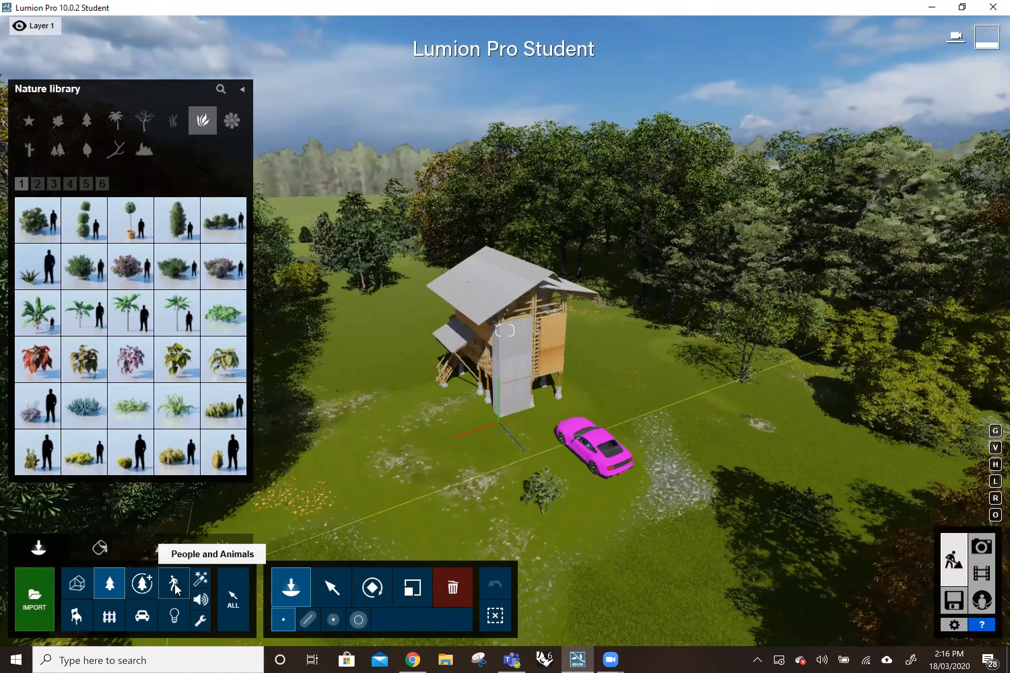
Place the walking man in the blue and white top from the Character library on the grass near the small tree.
click(186, 582)
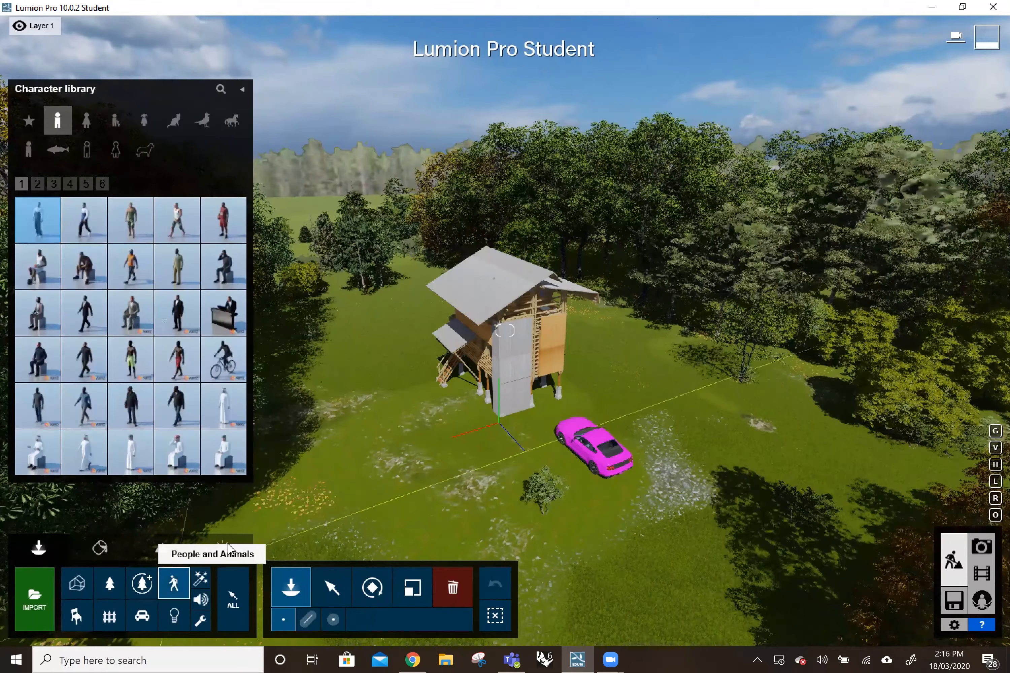
click(87, 219)
click(428, 452)
click(477, 502)
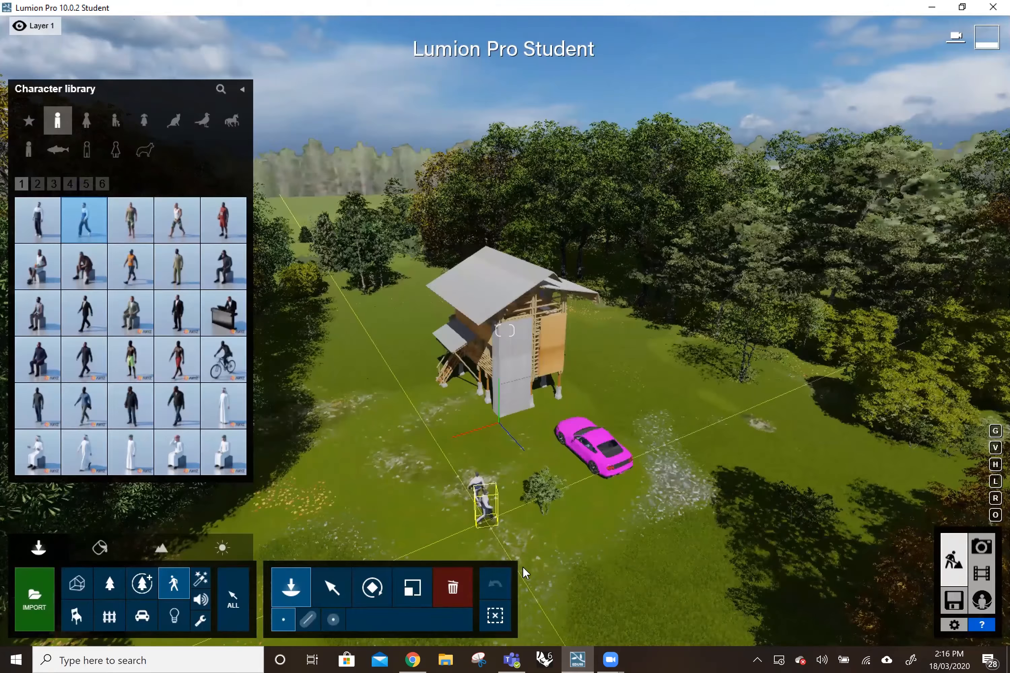
key(Escape)
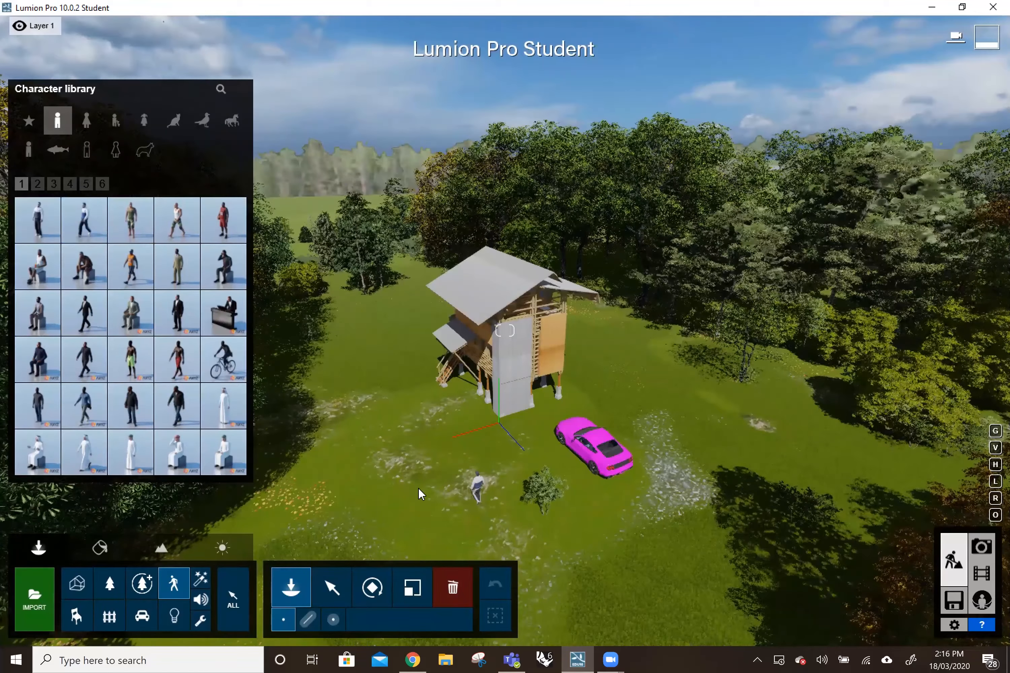
Place the Man African 0004 Idle character near the walking man and select him.
right_drag(418, 488, 337, 498)
key(w)
right_drag(337, 299, 346, 351)
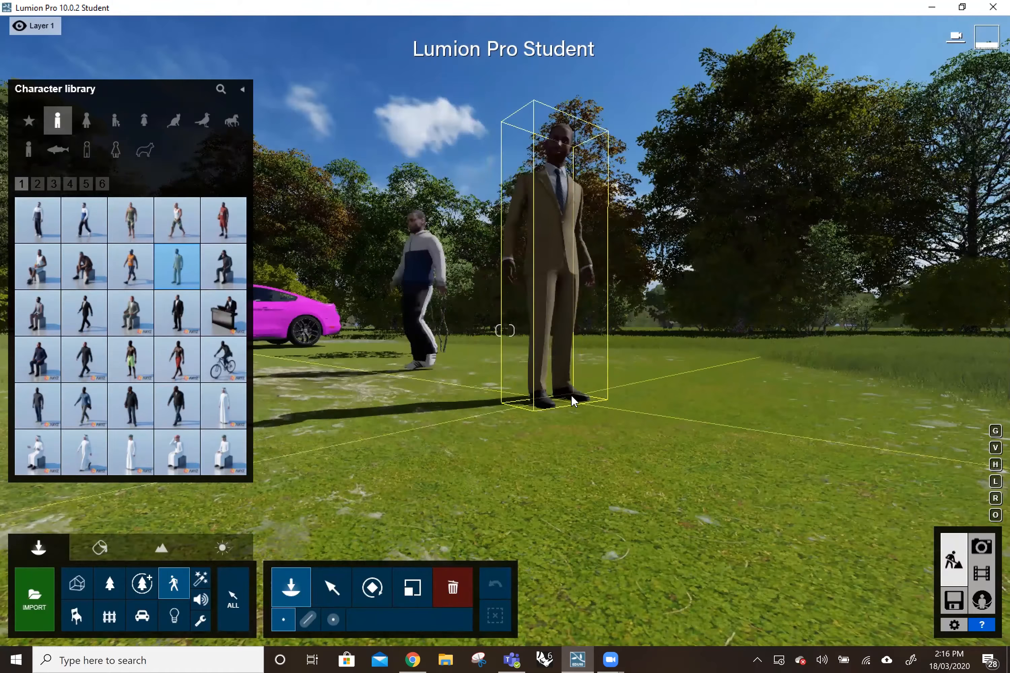
click(571, 394)
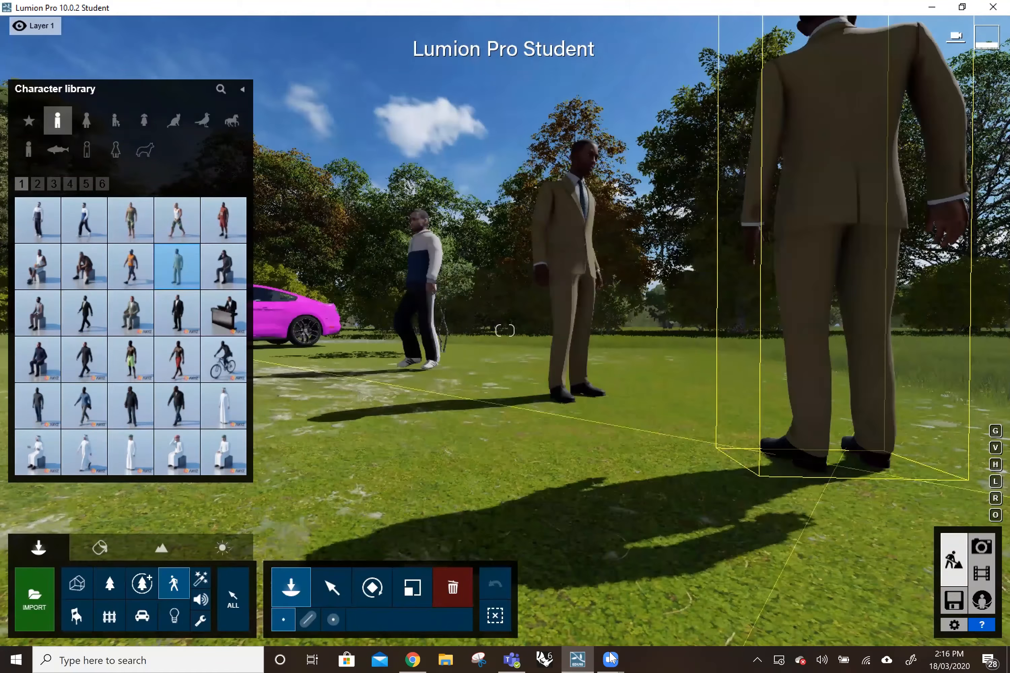
click(332, 587)
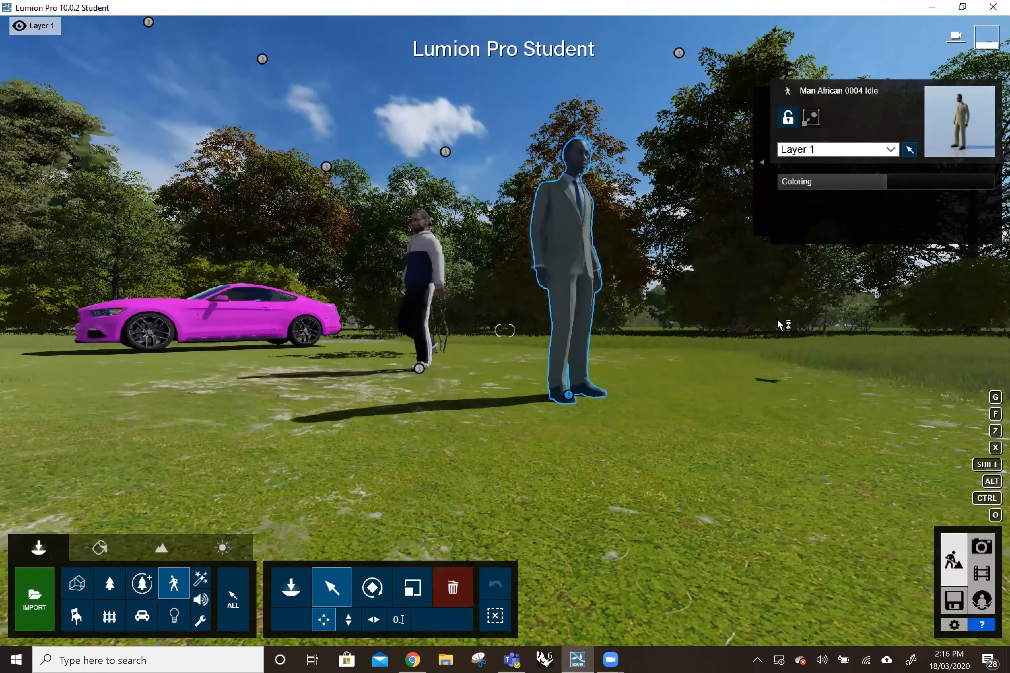
Fly the camera around the scene past the men, car and house into the surrounding trees.
right_drag(778, 325, 719, 298)
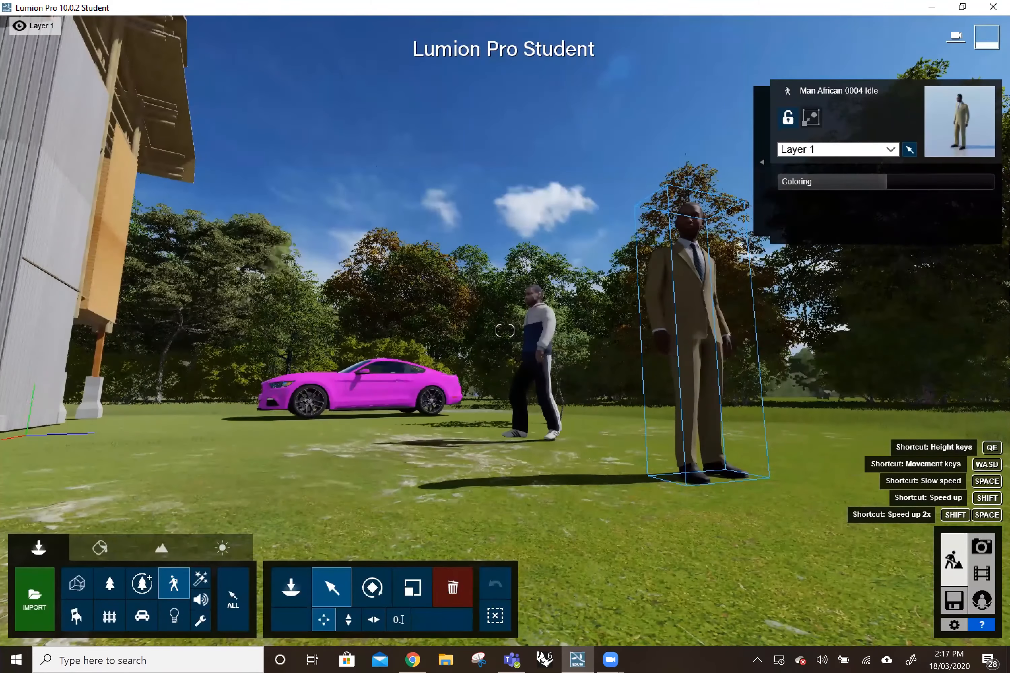
key(w)
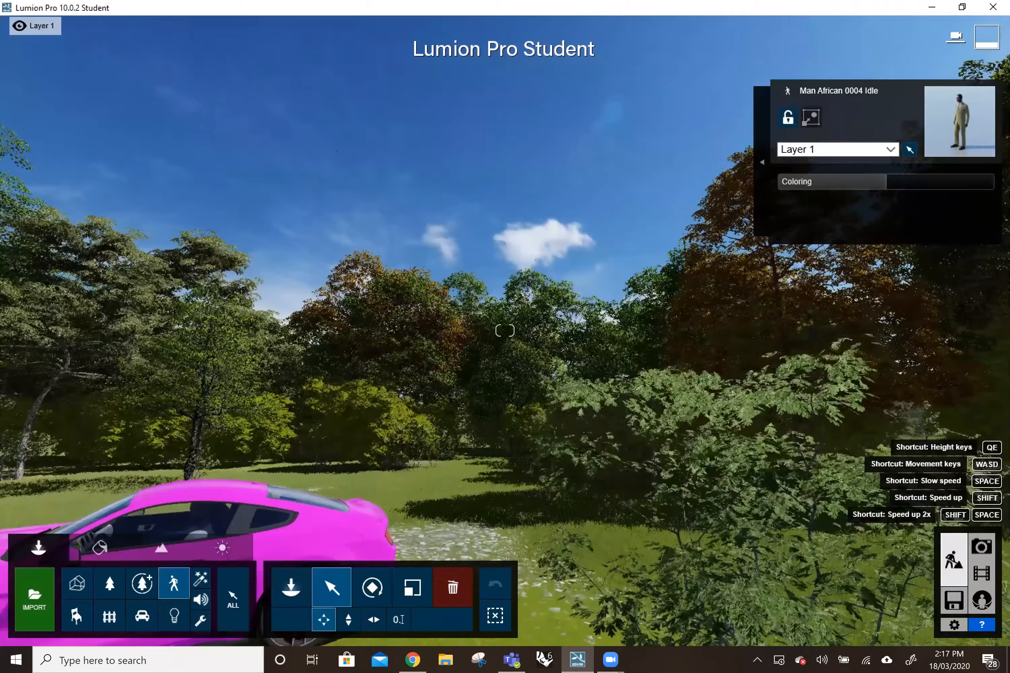
key(s)
right_drag(720, 297, 609, 292)
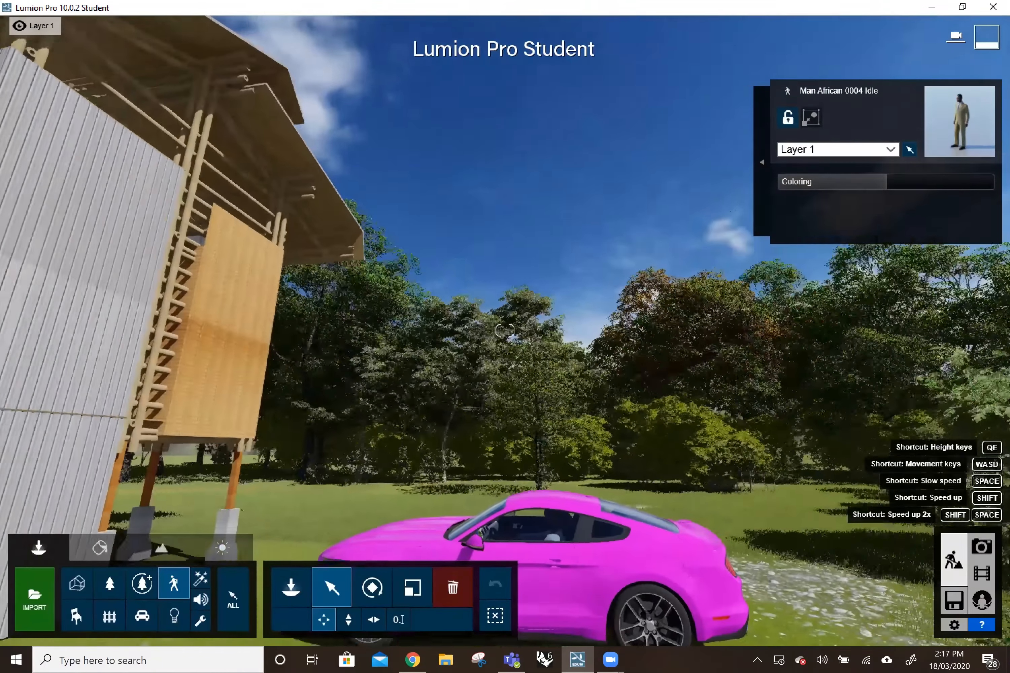
key(w)
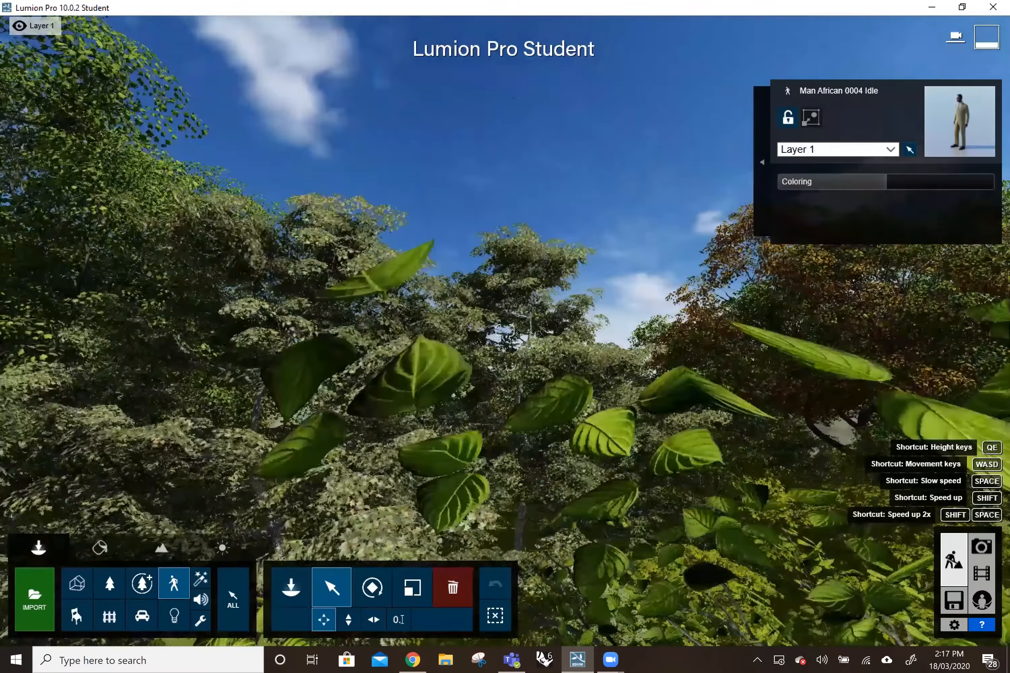
key(w)
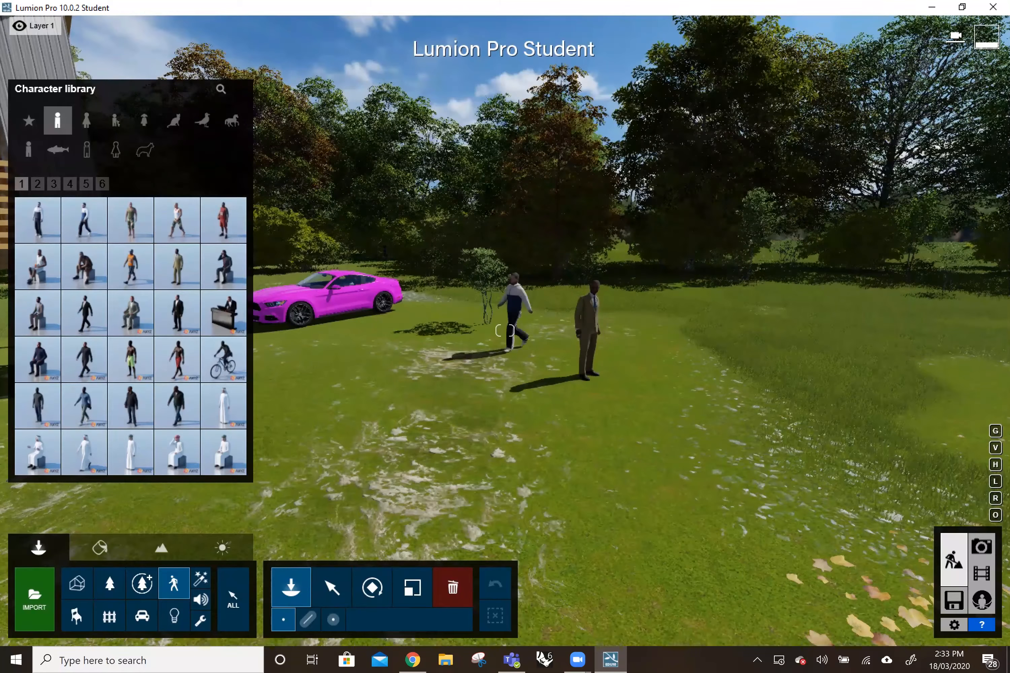
Start recording the first movie clip and capture an opening camera keyframe showing the car and the two men.
click(983, 575)
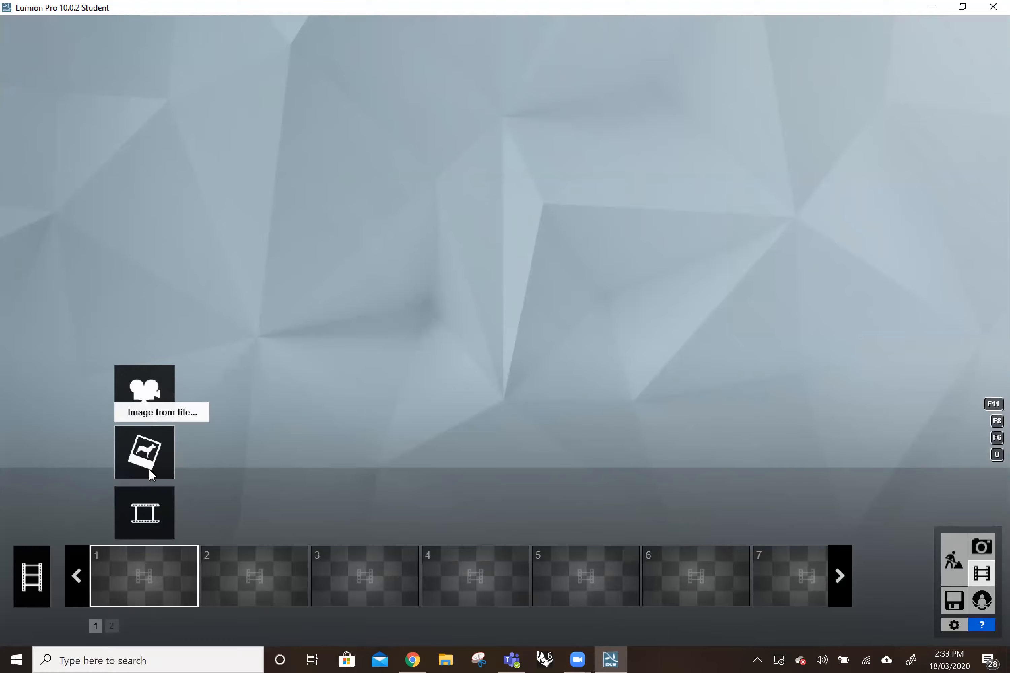
click(156, 395)
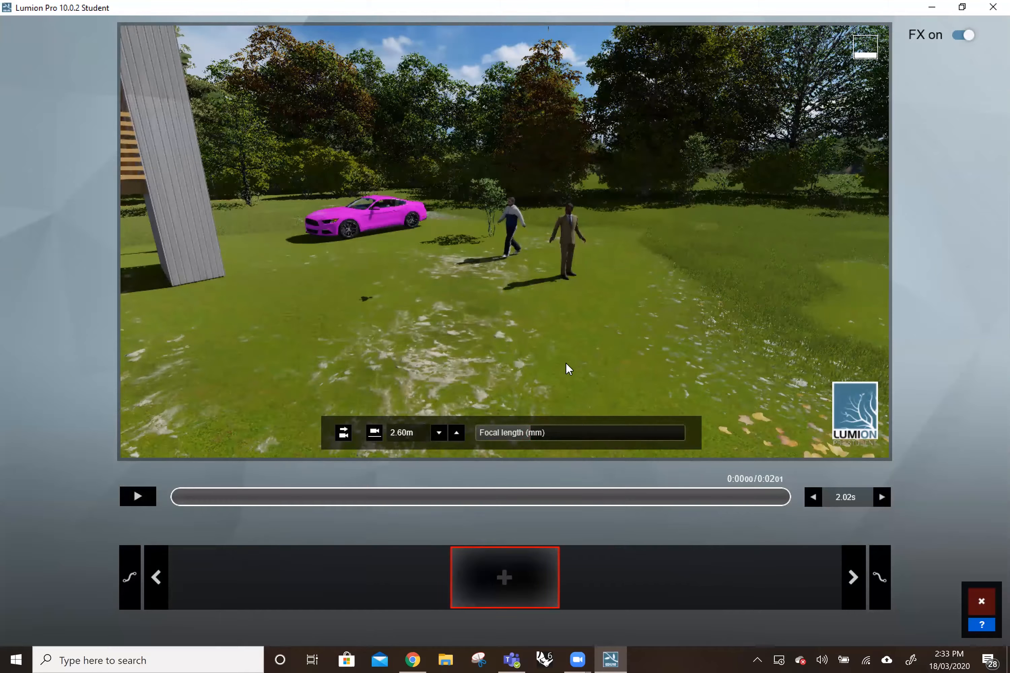
right_drag(504, 241, 515, 228)
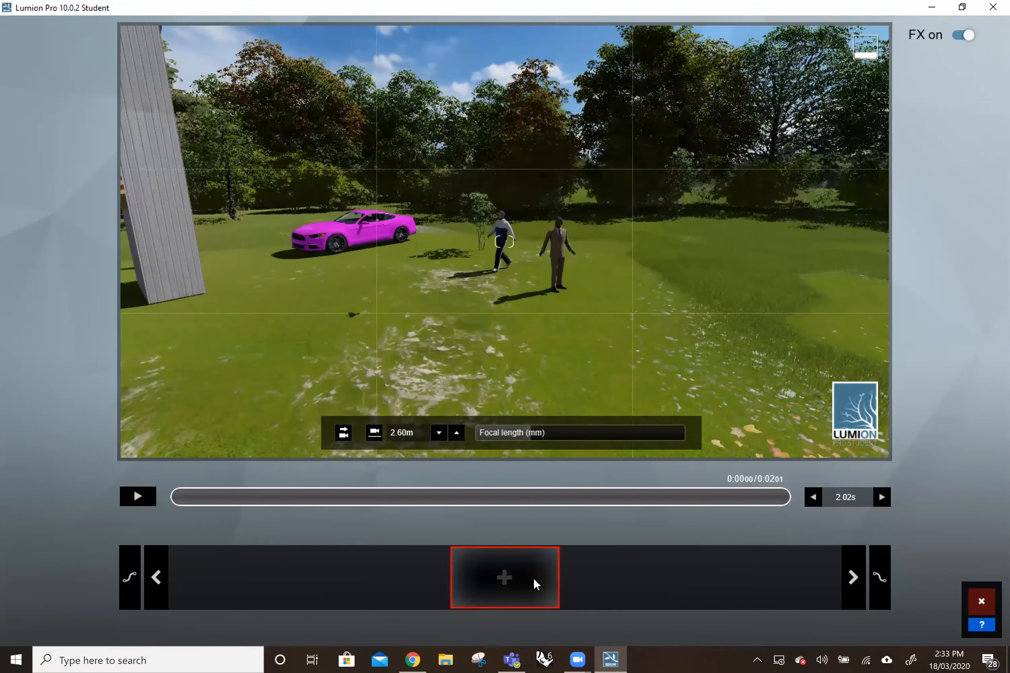
click(533, 578)
Capture a second camera keyframe with part of the house, the car and both men in view.
right_drag(569, 281, 456, 269)
key(d)
key(d)
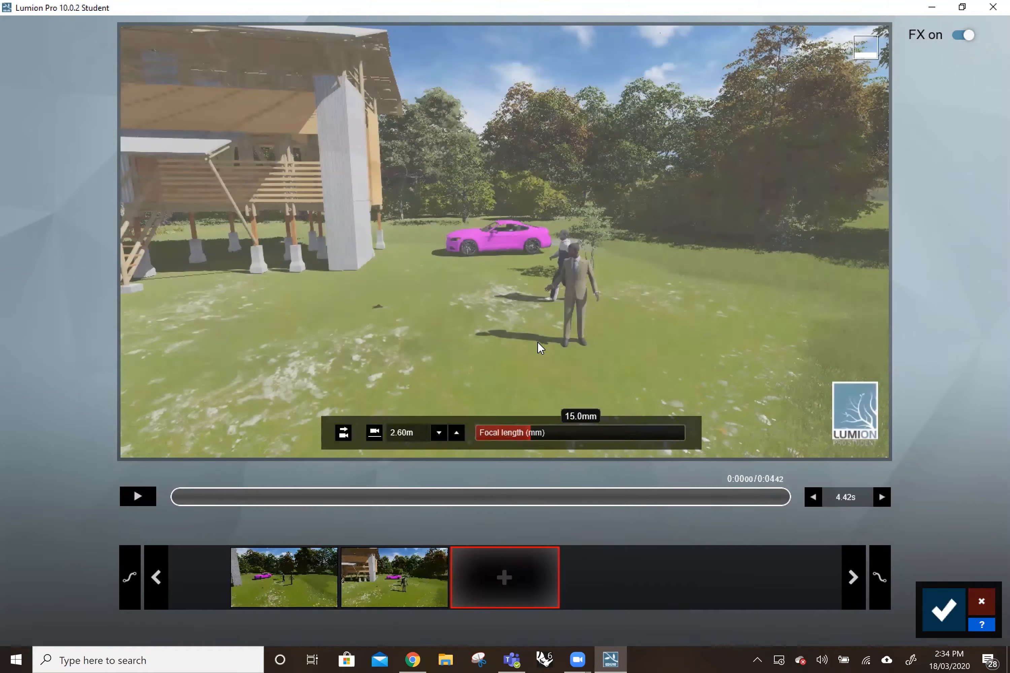
Capture a third camera keyframe from the other side of the men, framing the whole house, both men and the car.
right_drag(539, 345, 380, 343)
key(d)
key(d)
key(d)
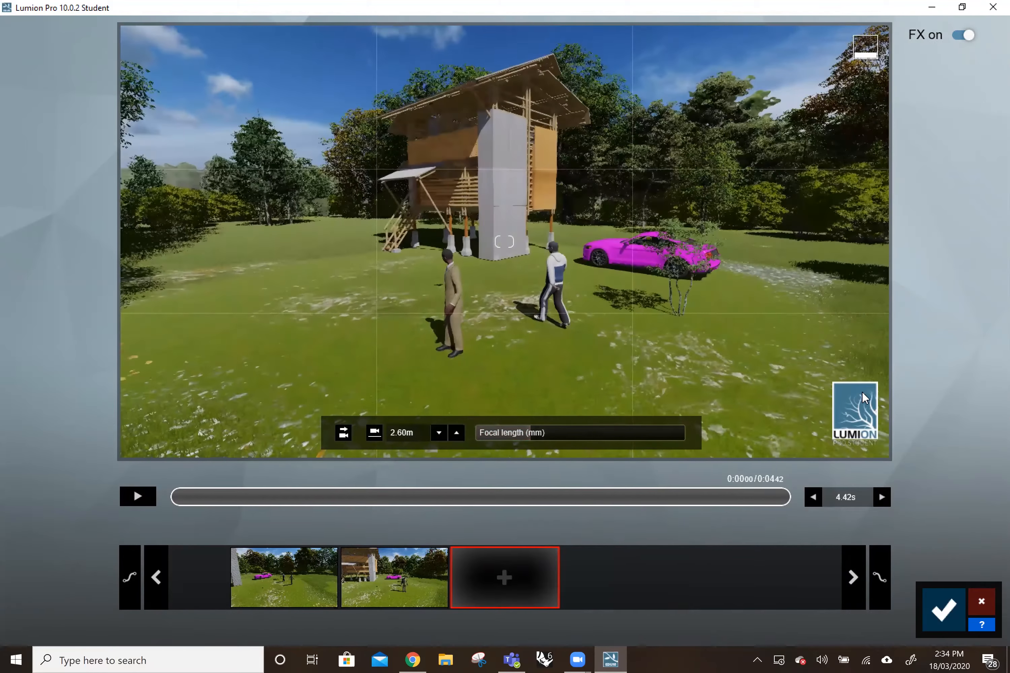
click(505, 575)
Capture a fourth camera keyframe from slightly farther back, with the house, both men, the car and more surrounding trees in view.
right_drag(531, 382, 500, 382)
key(d)
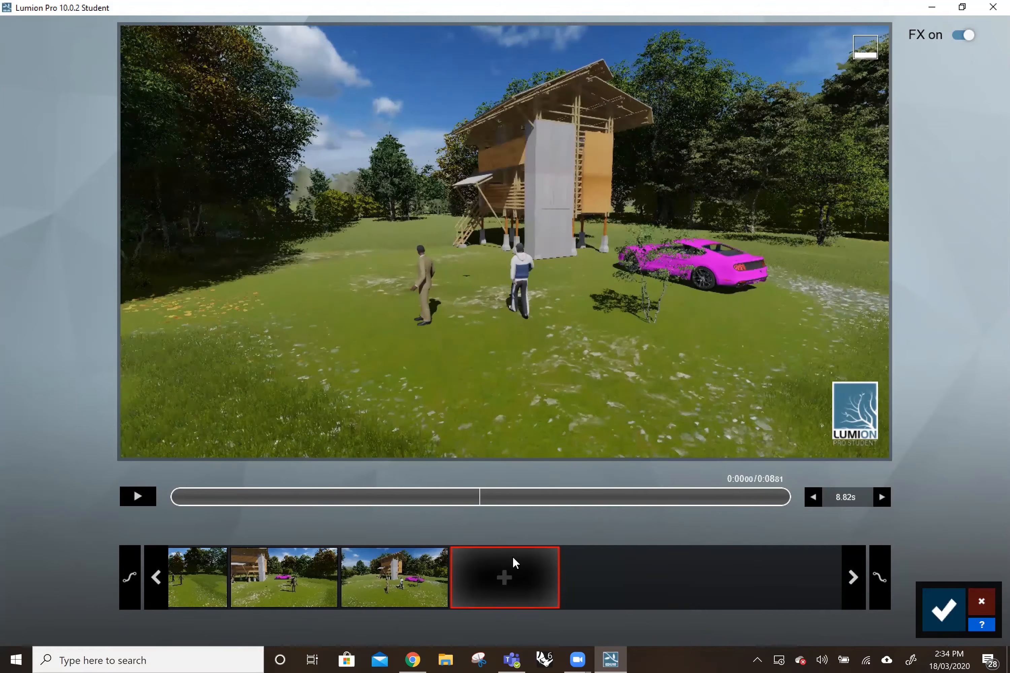
mouse_move(517, 430)
drag(521, 430, 515, 474)
click(512, 581)
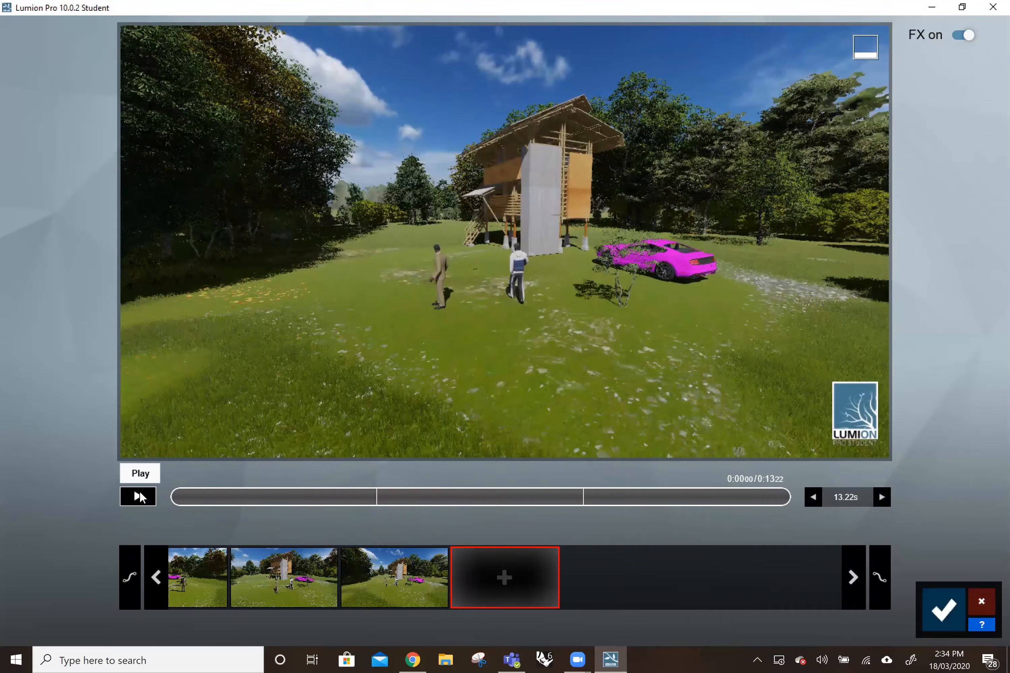
Play back the recorded camera path and save the clip to return to Movie mode.
click(140, 497)
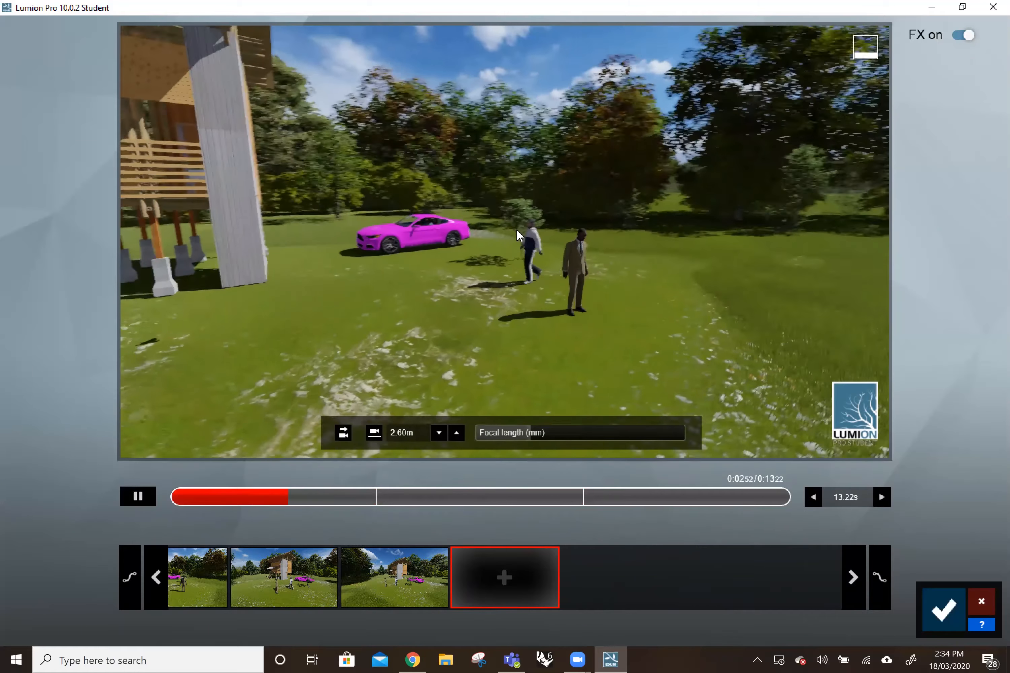
click(936, 607)
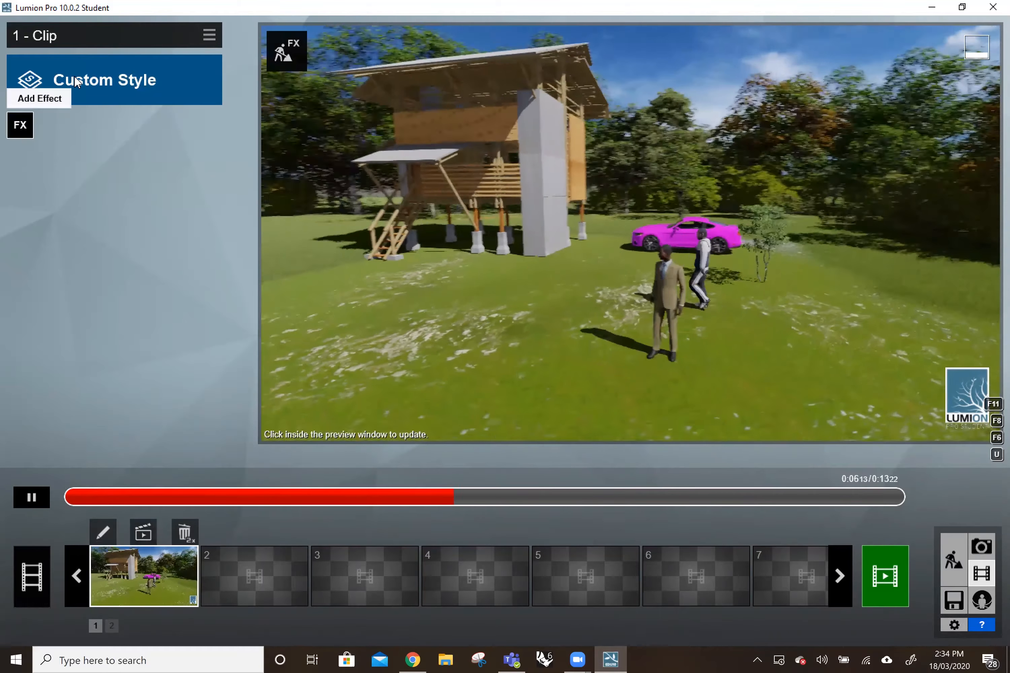
Try the Color Sketch style on the clip and replace it with the Realistic style.
click(78, 82)
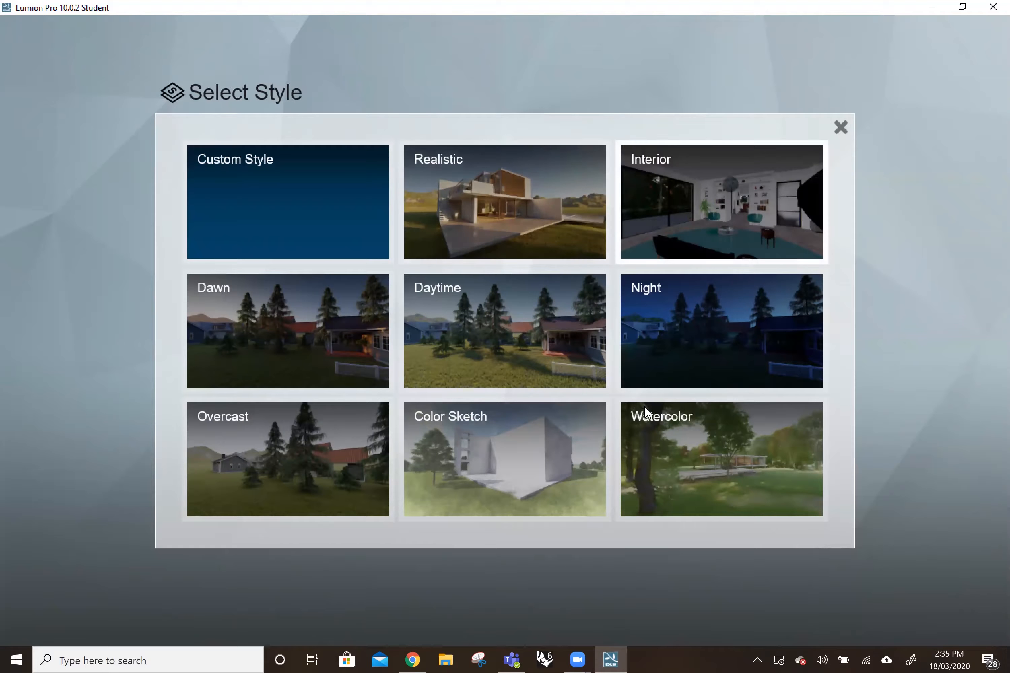
click(545, 462)
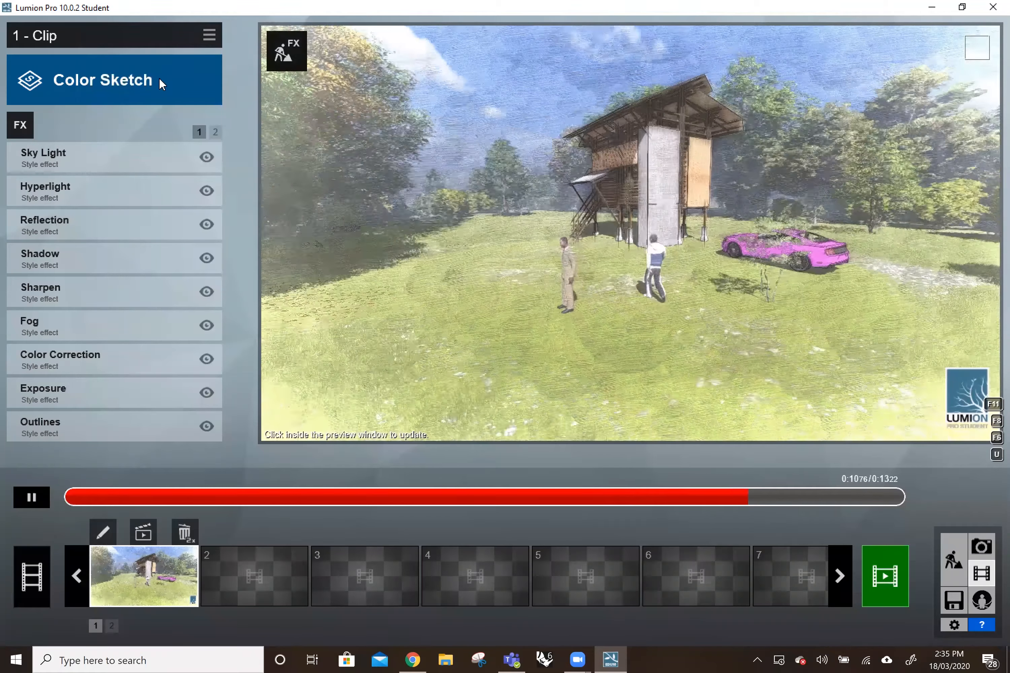
click(159, 79)
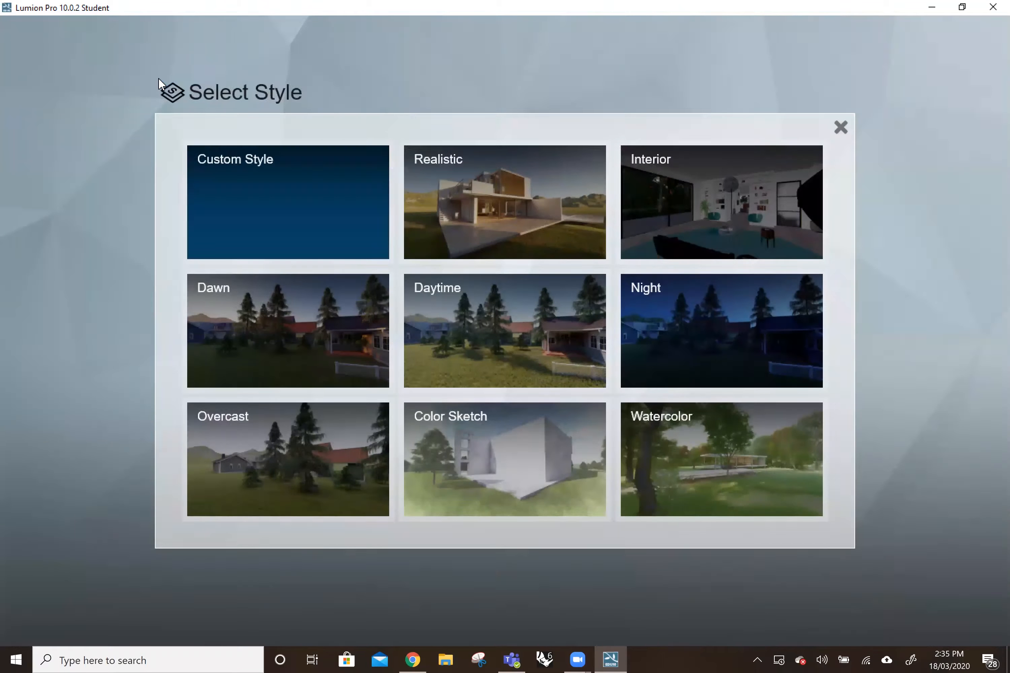
click(505, 198)
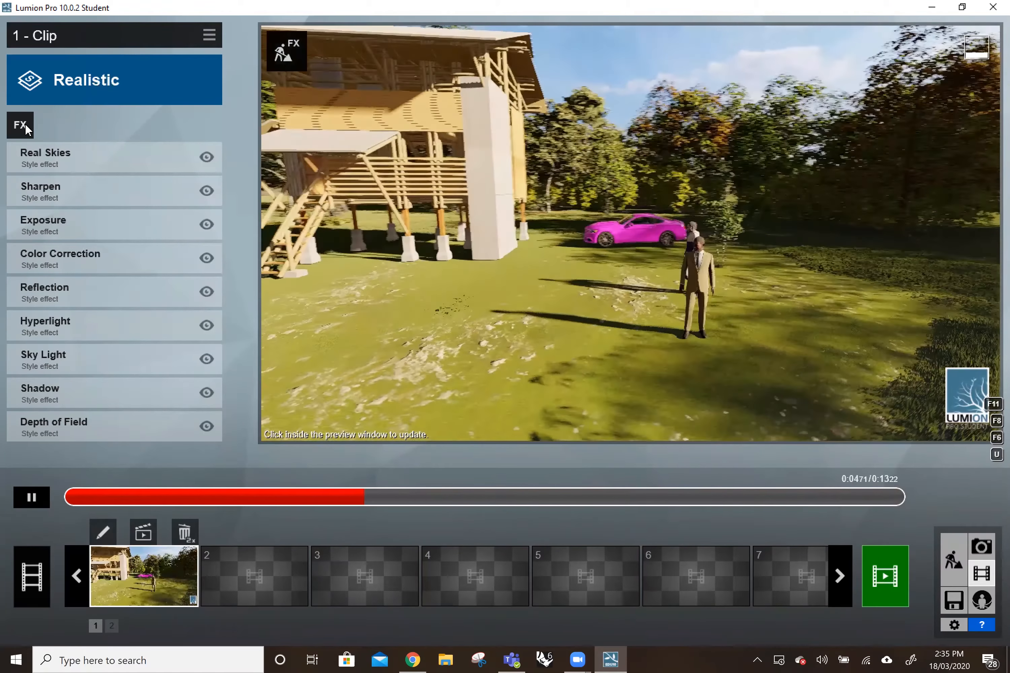
Open the effect selection for the clip and turn off the Show all option.
click(25, 125)
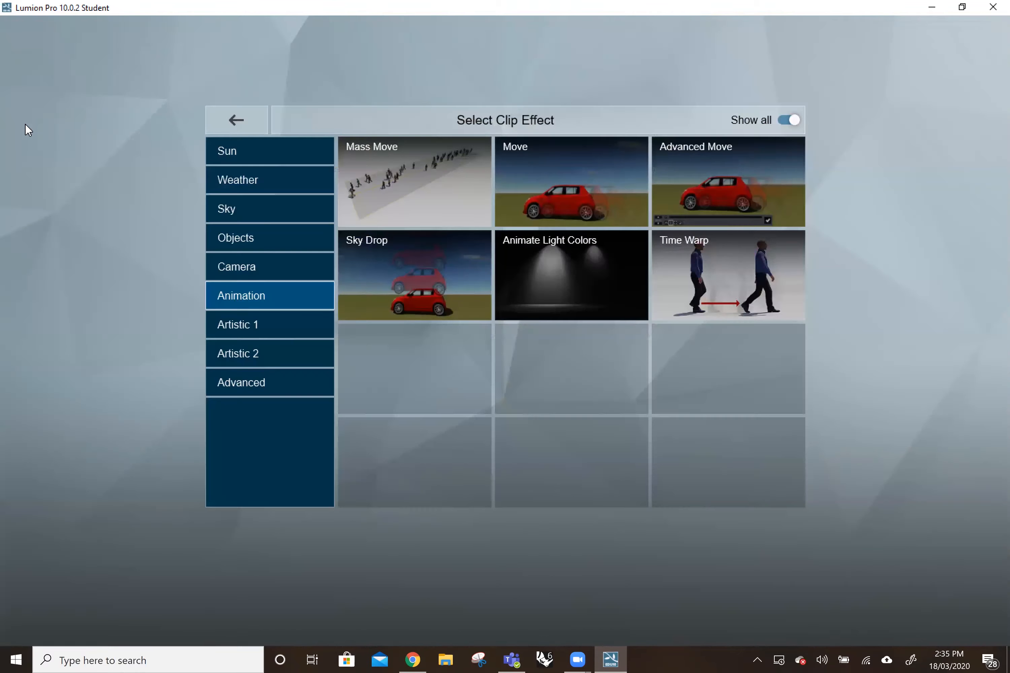
click(797, 120)
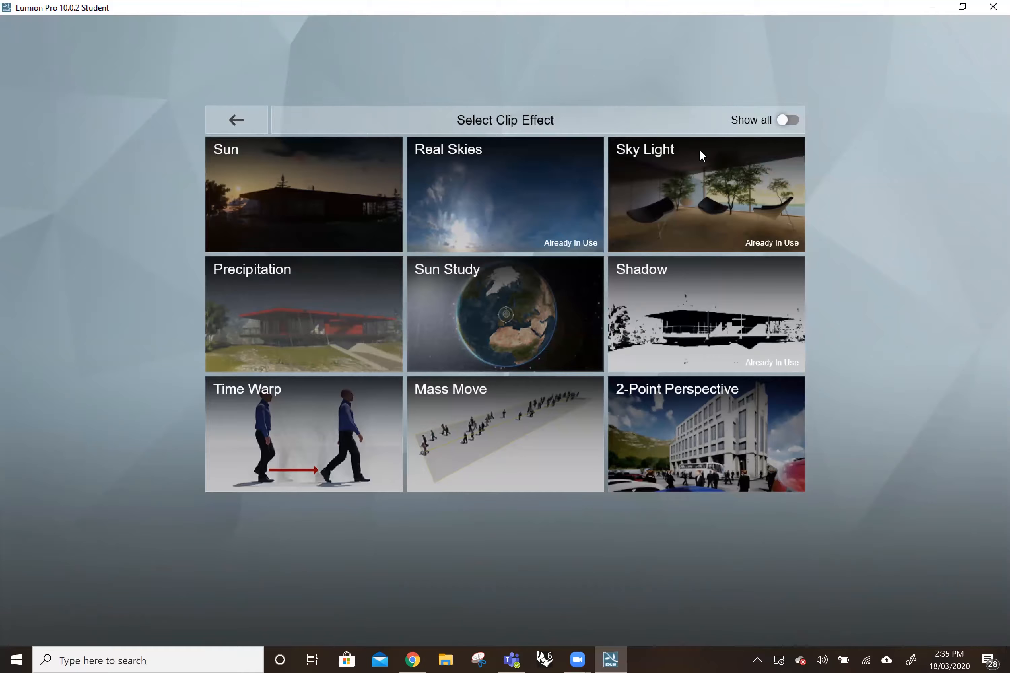